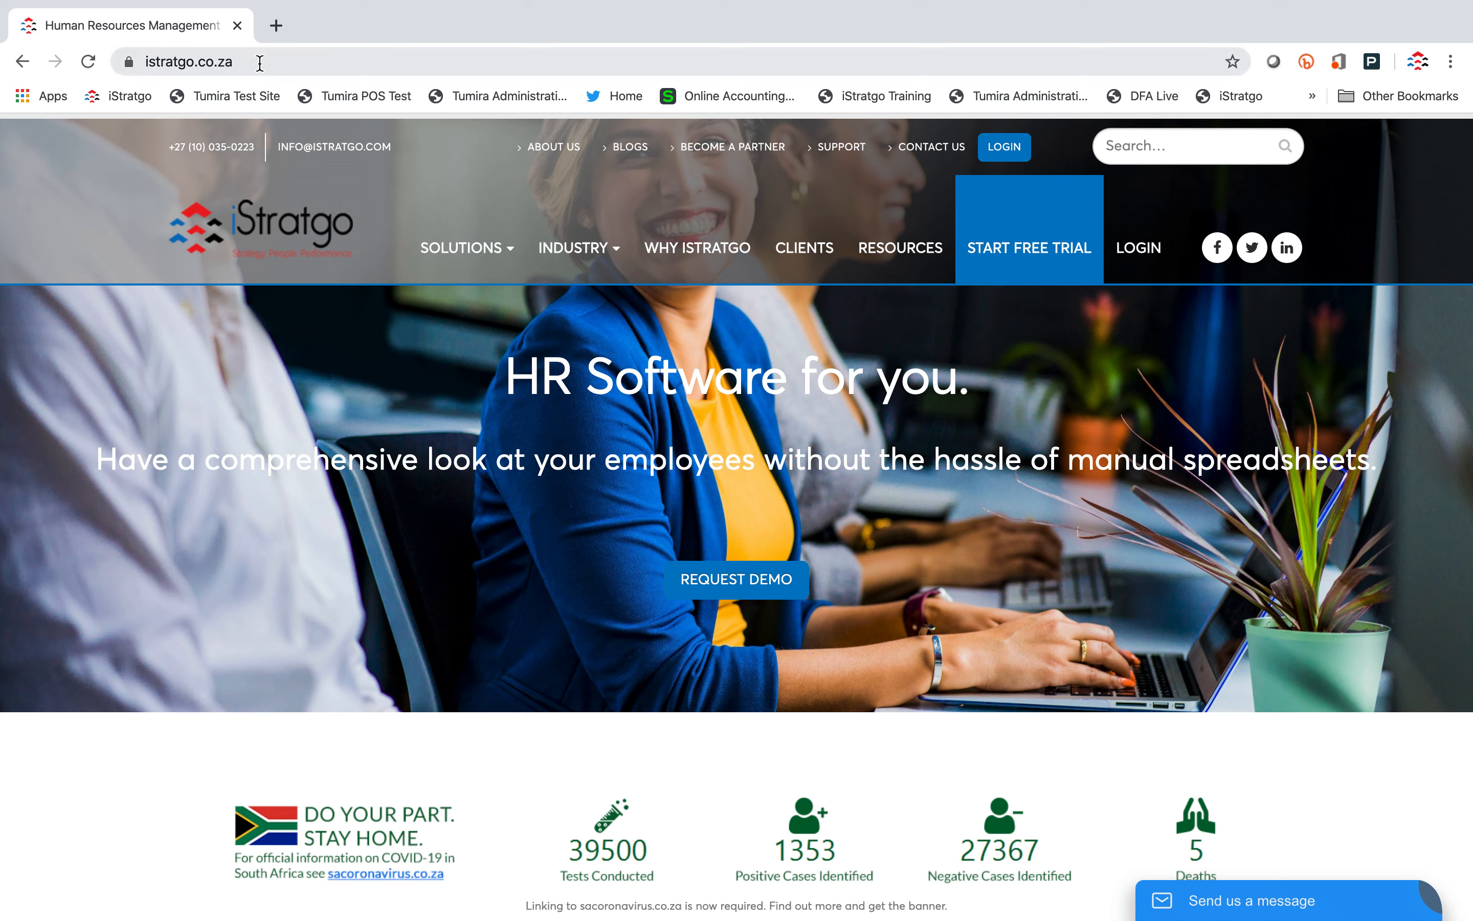
Log in to the iStratgo portal with the saved credentials and clock in for the day
click(1002, 149)
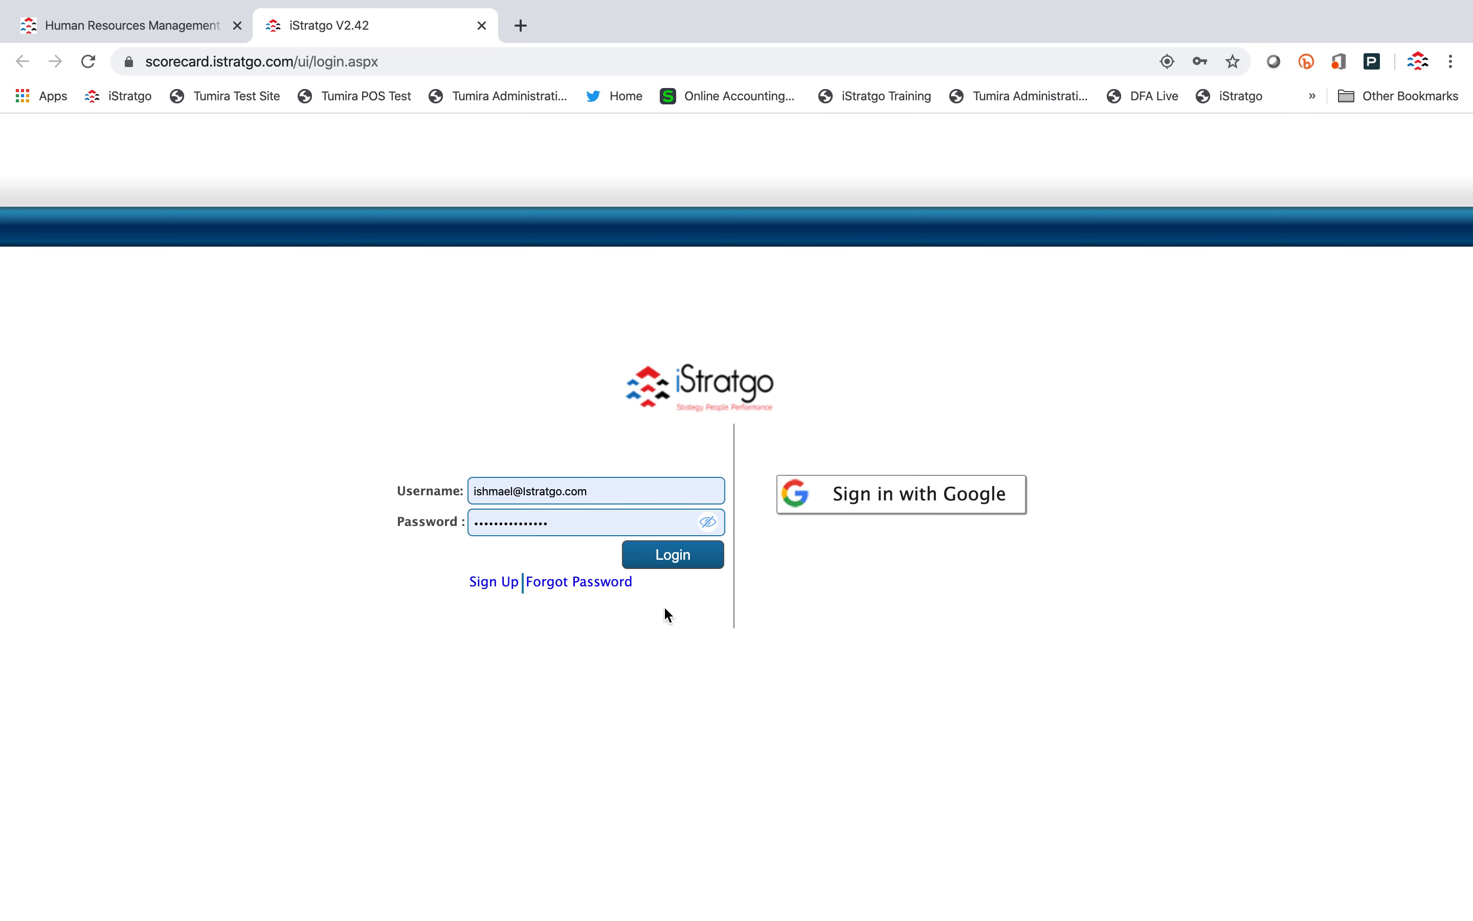
click(670, 557)
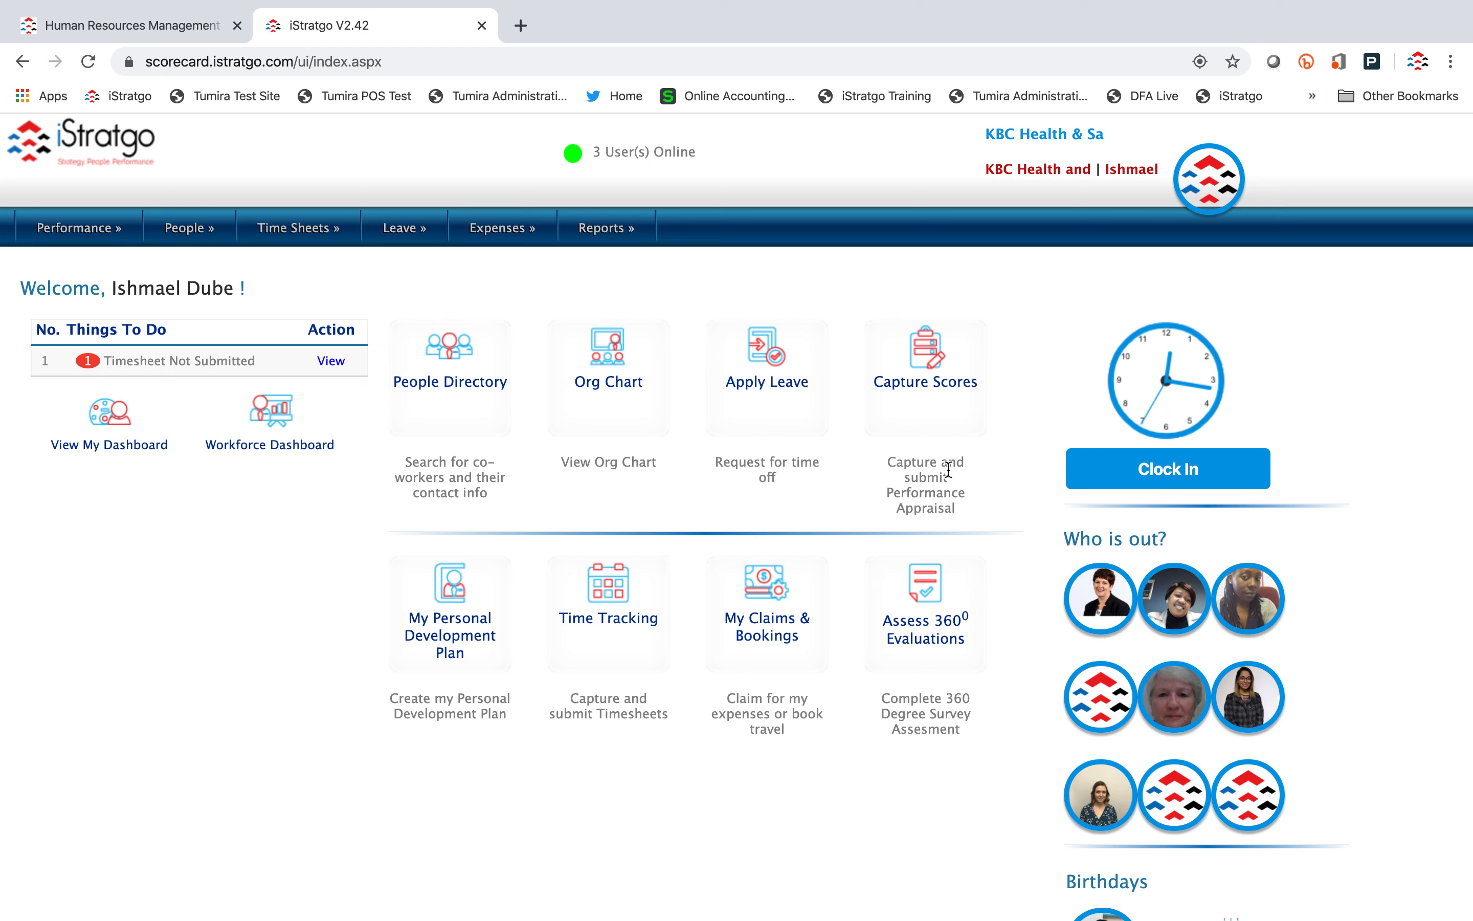
click(1155, 477)
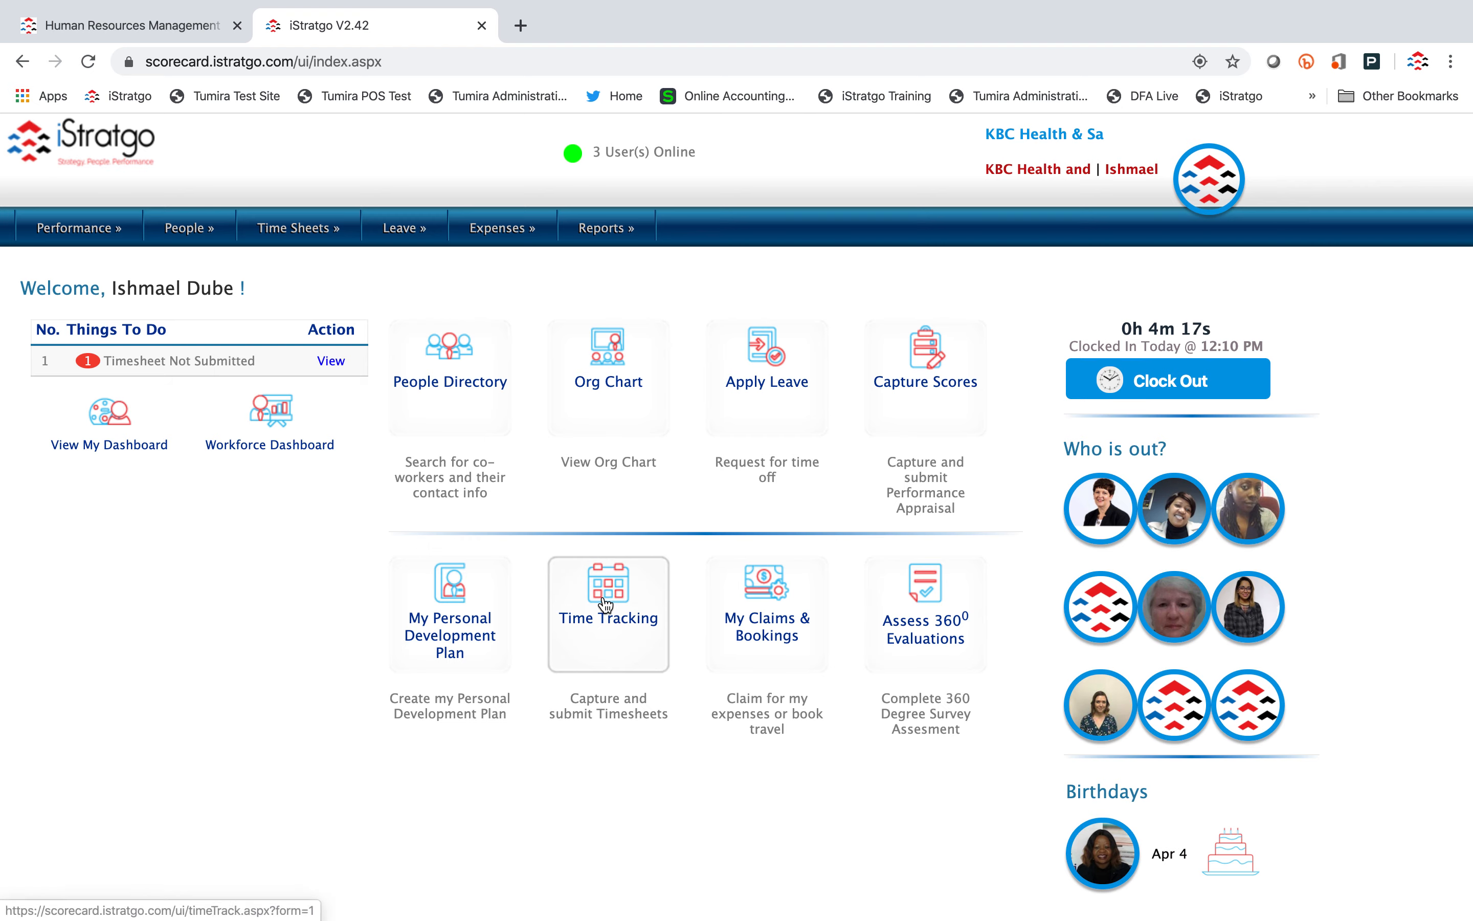
Add a new time tracking activity with category "Working from home - COVID-19" and task "Multimedia Design"
click(606, 601)
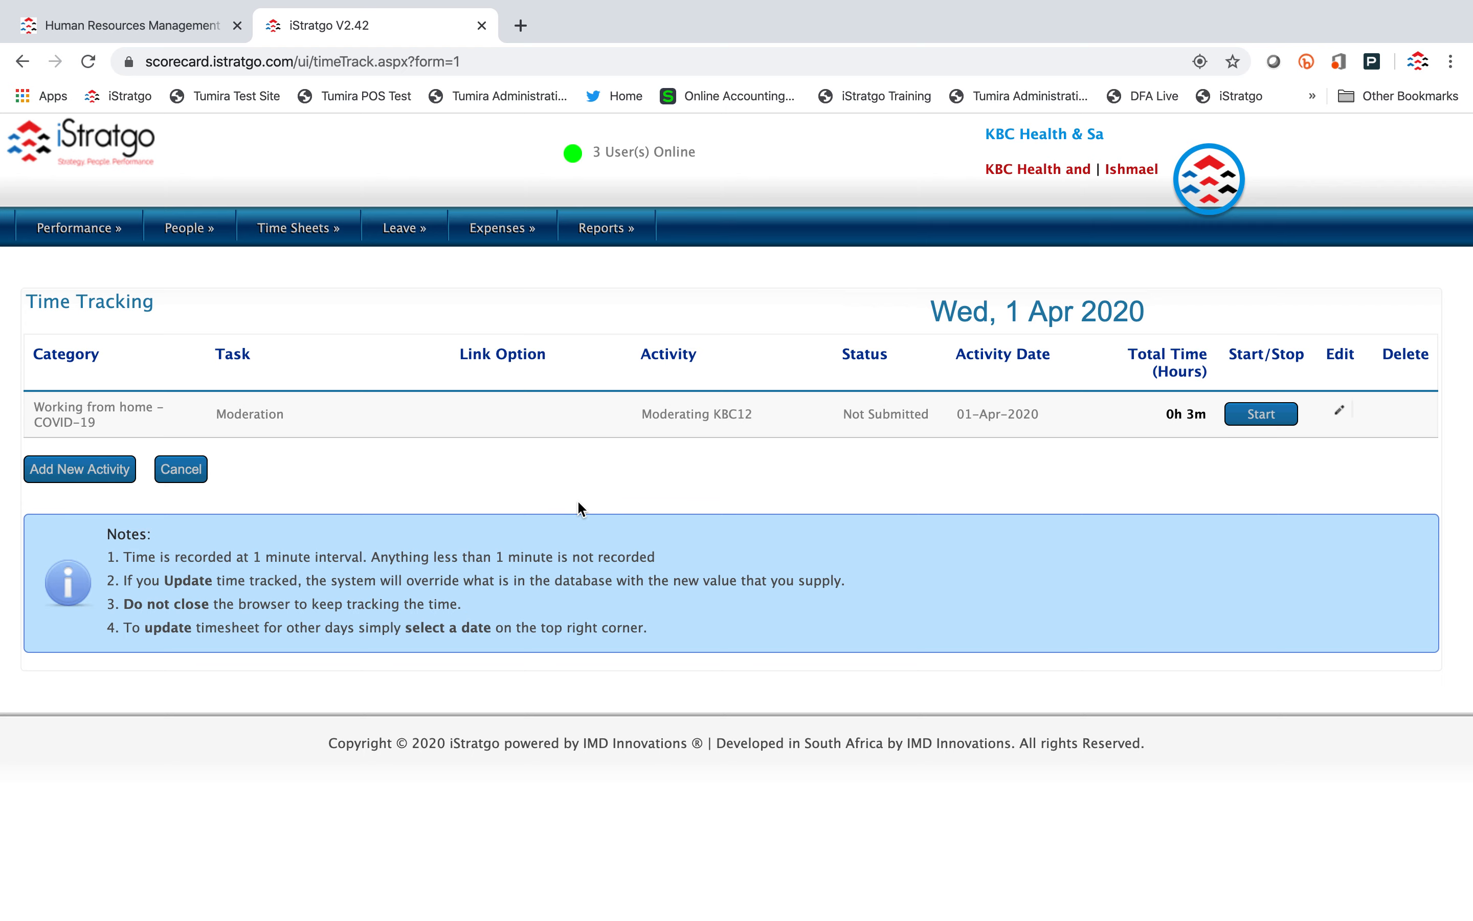
click(100, 475)
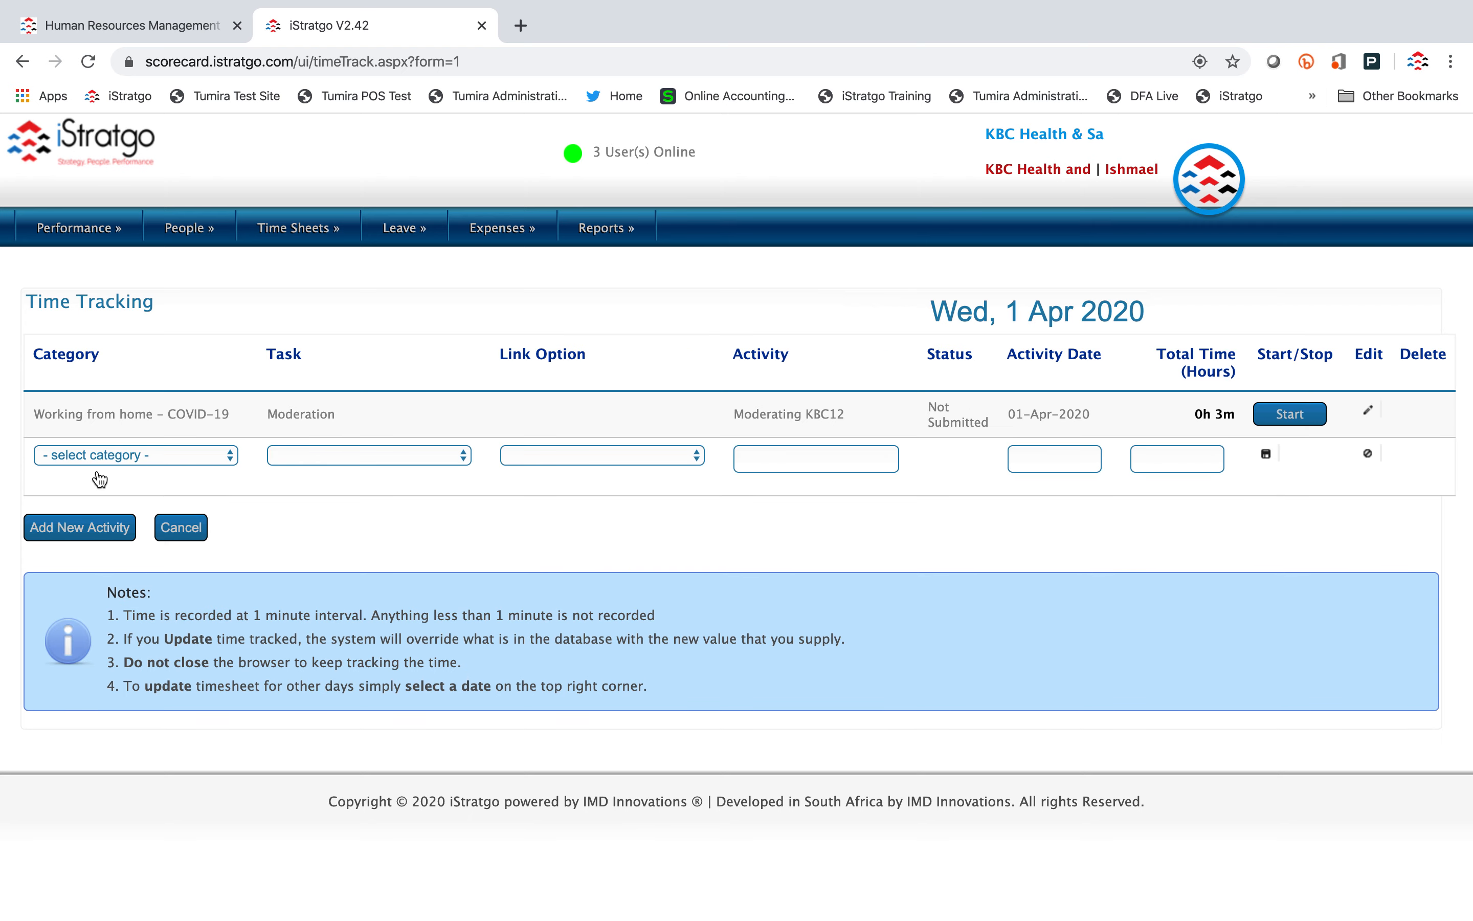
click(119, 458)
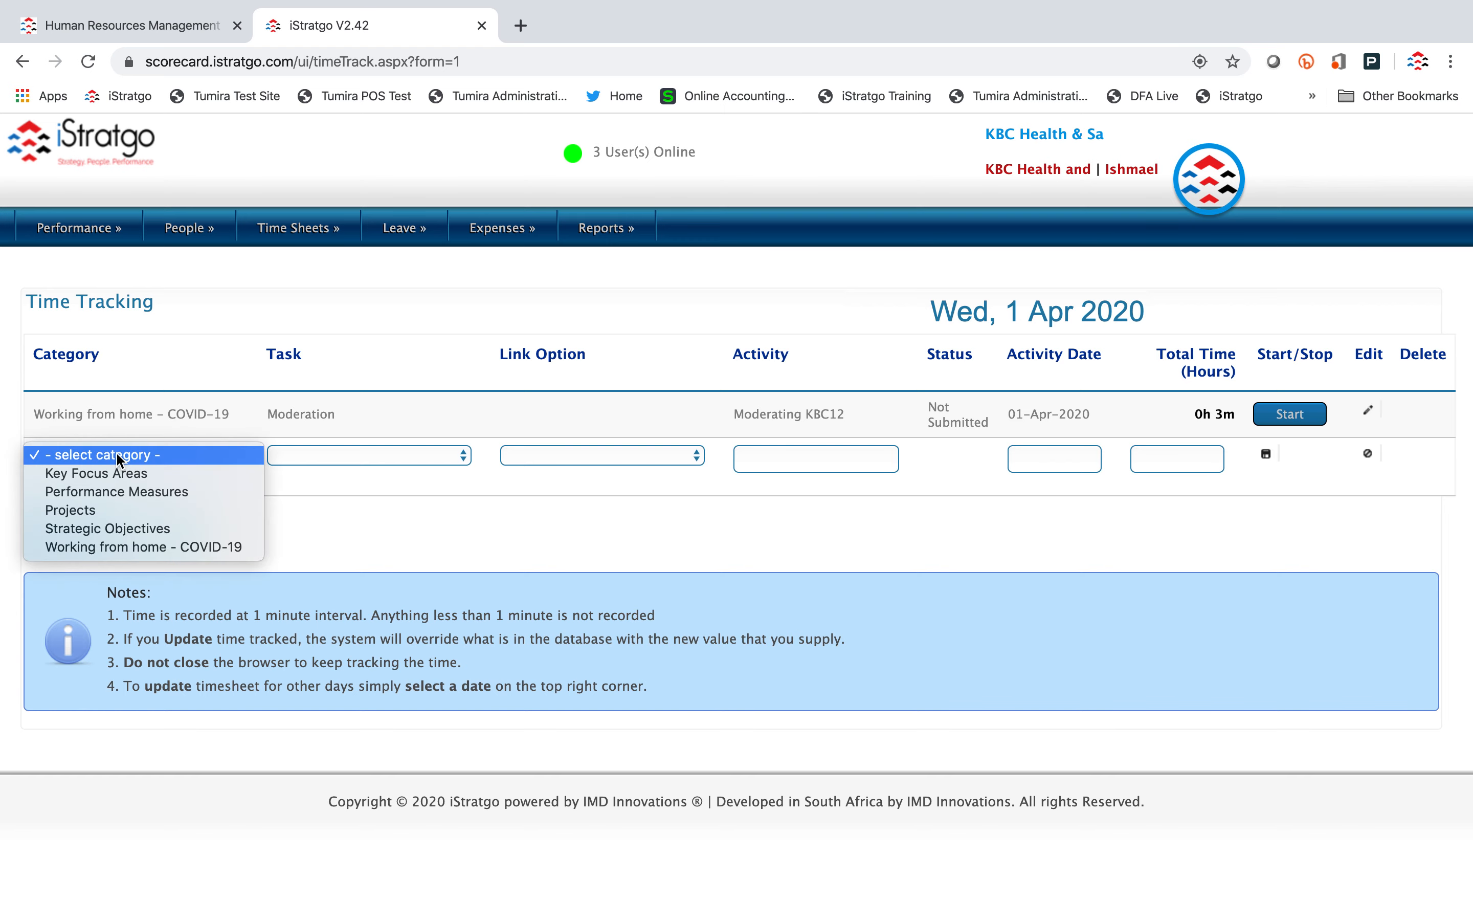
click(148, 546)
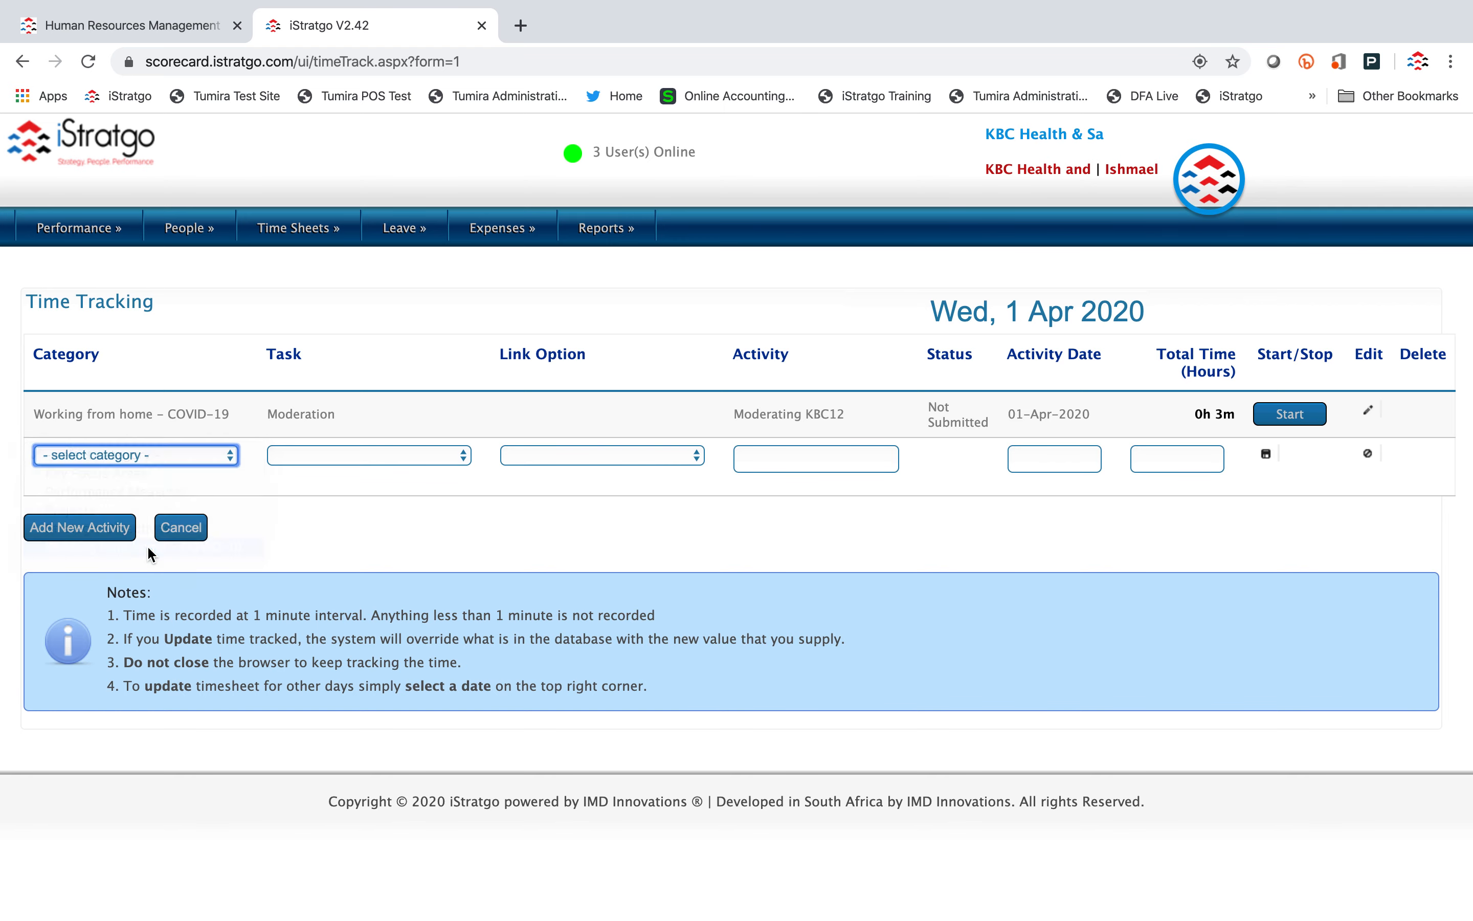
click(374, 454)
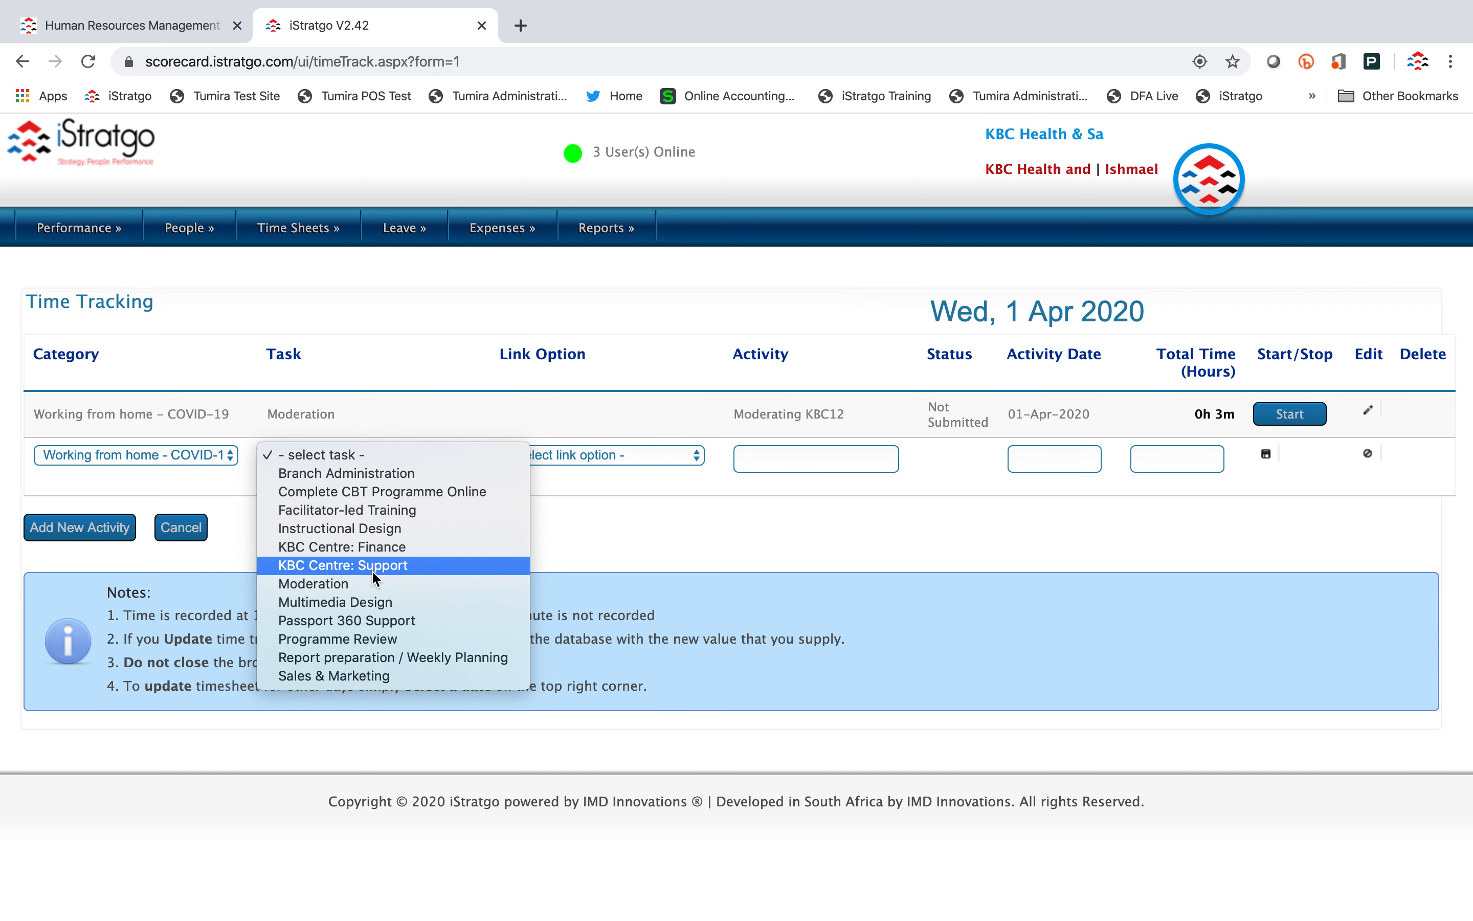
click(371, 601)
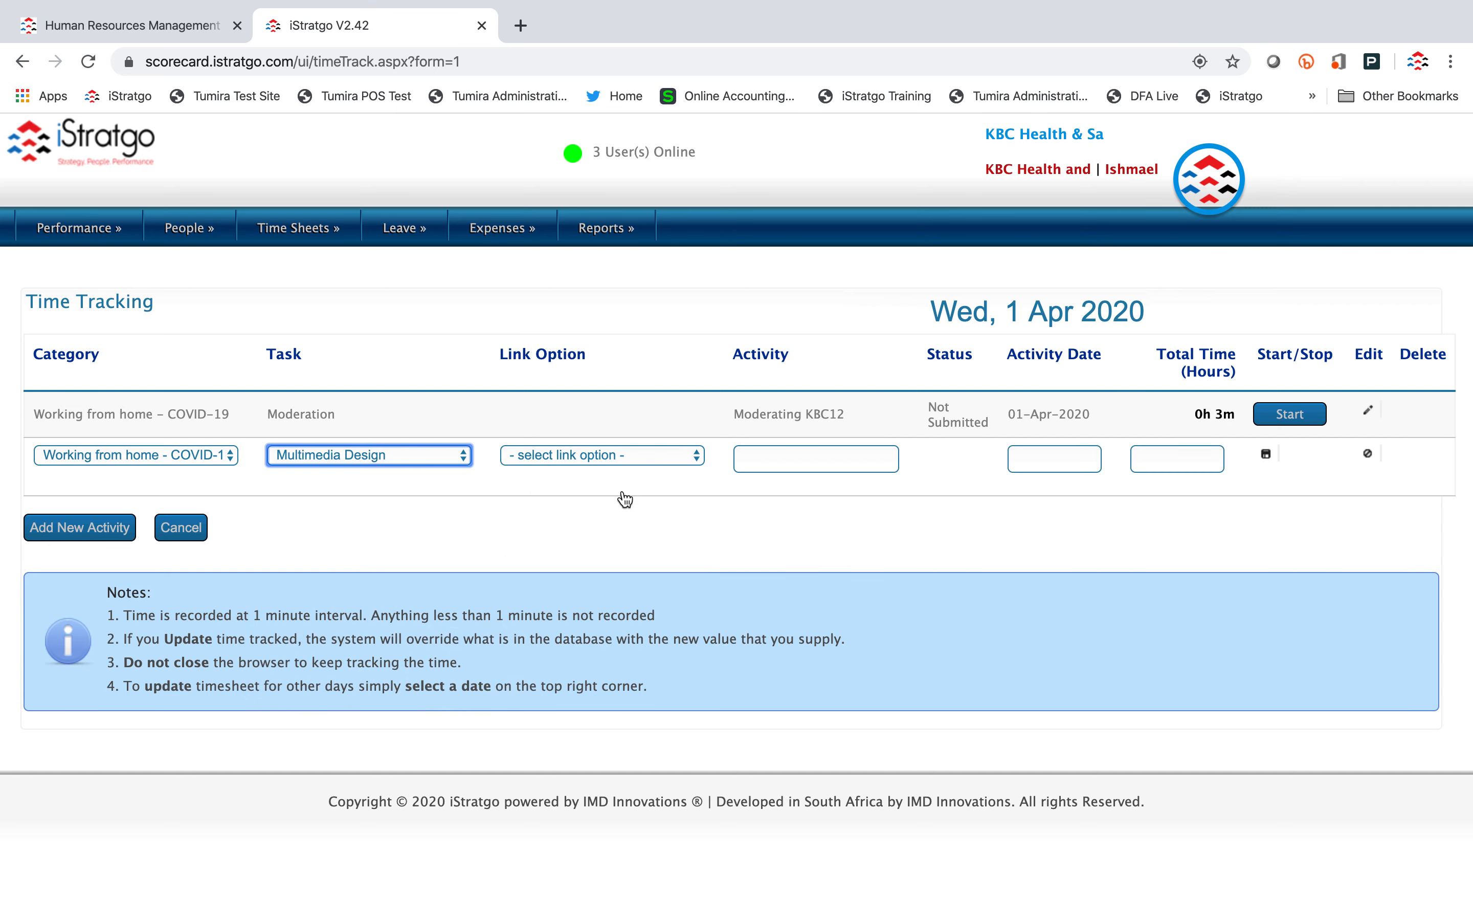
Describe the new activity as "Working on KBC Marketing Material", date it 2020/04/01, and save it without a total time
click(812, 457)
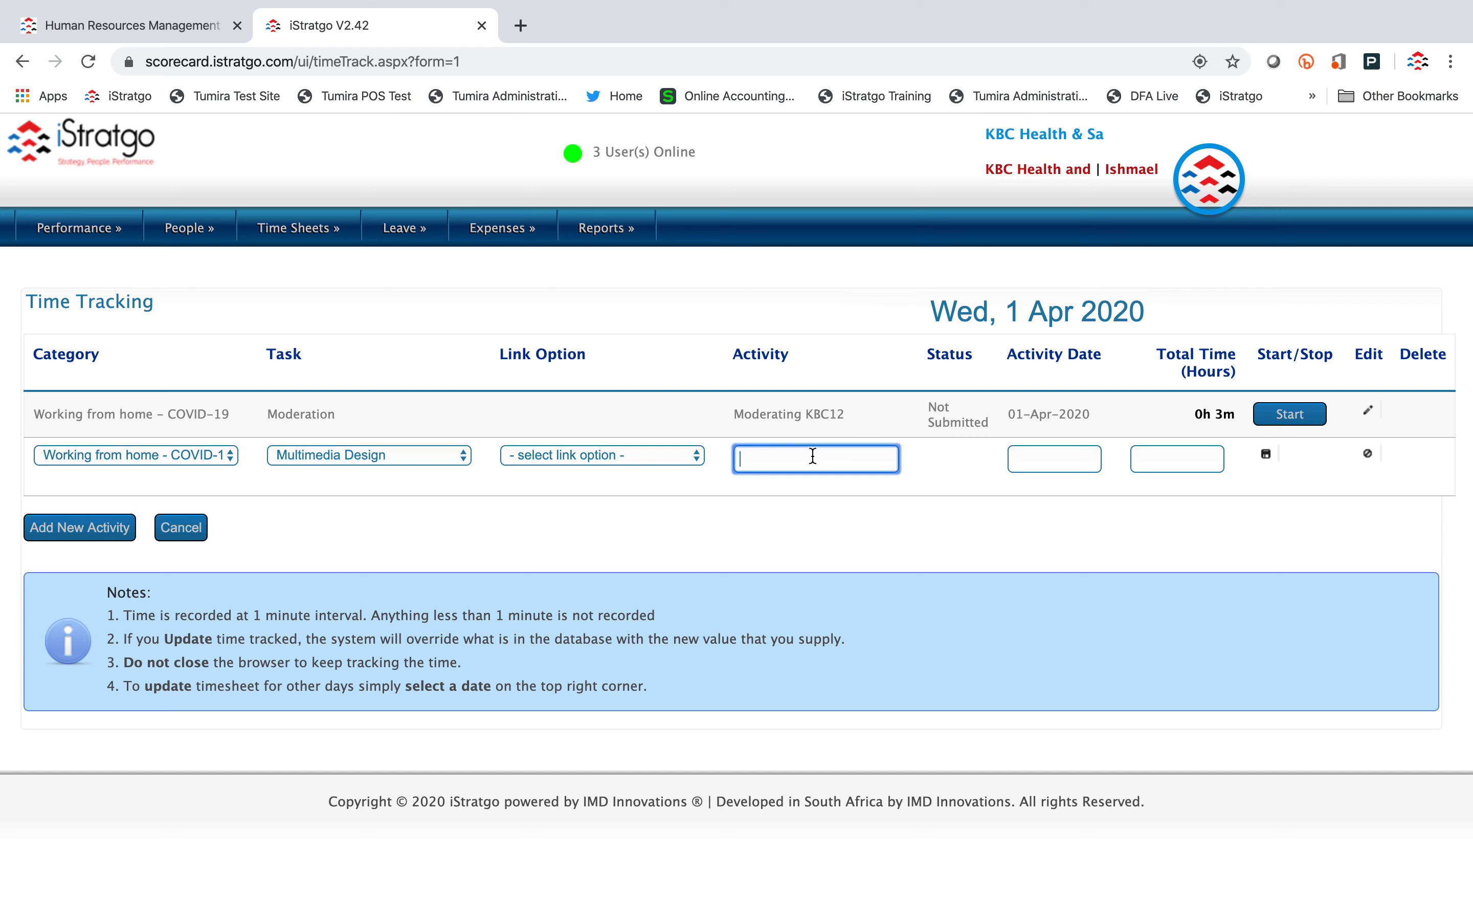
text(Working on)
text( KBC Mar)
text(keting)
text( Material)
click(1071, 457)
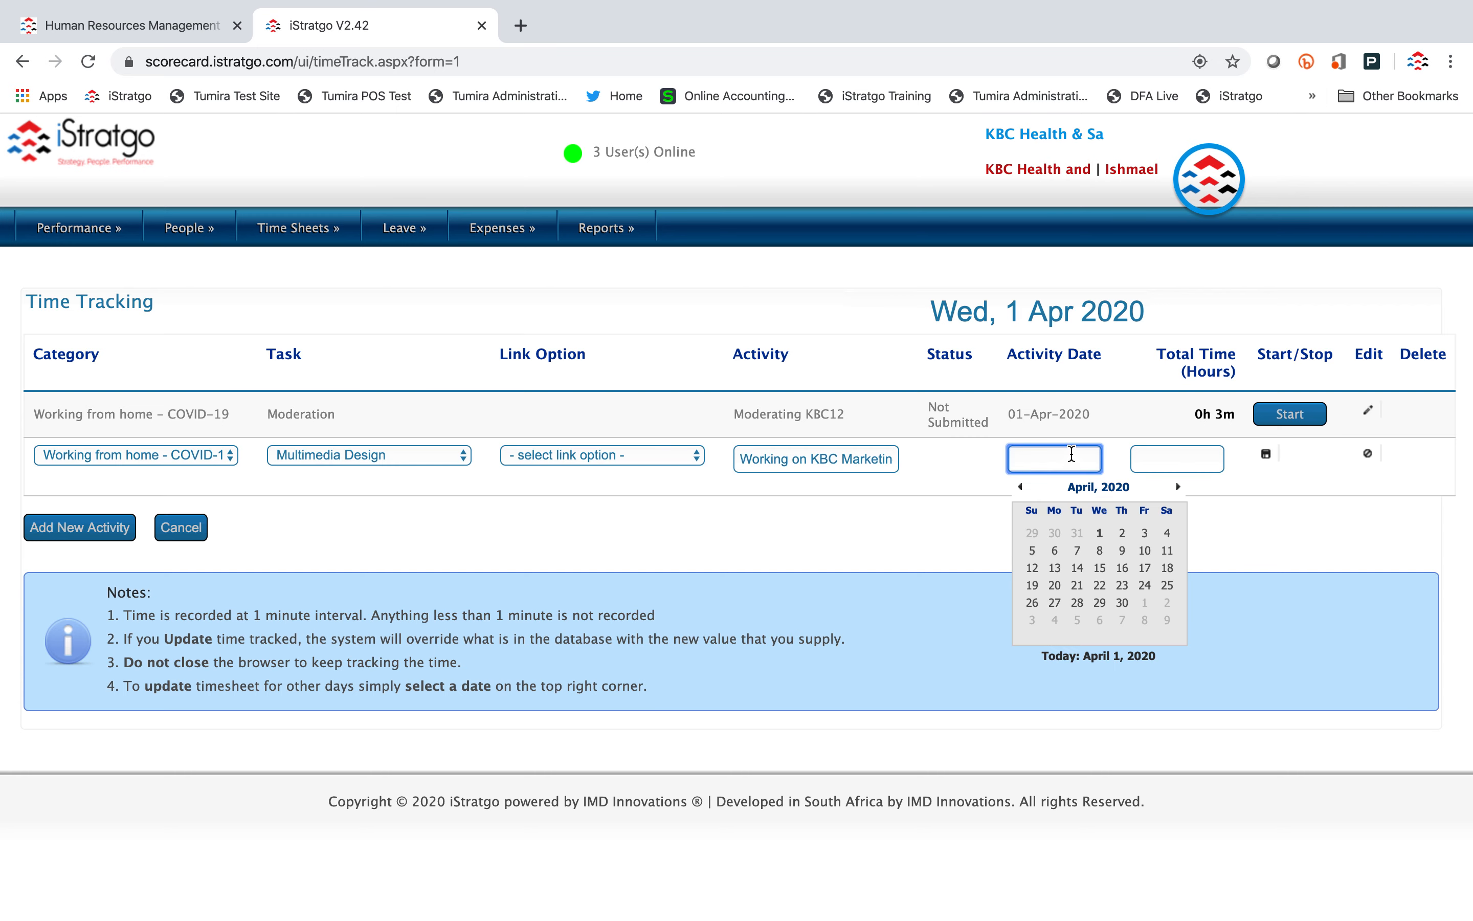
click(1101, 536)
click(1192, 467)
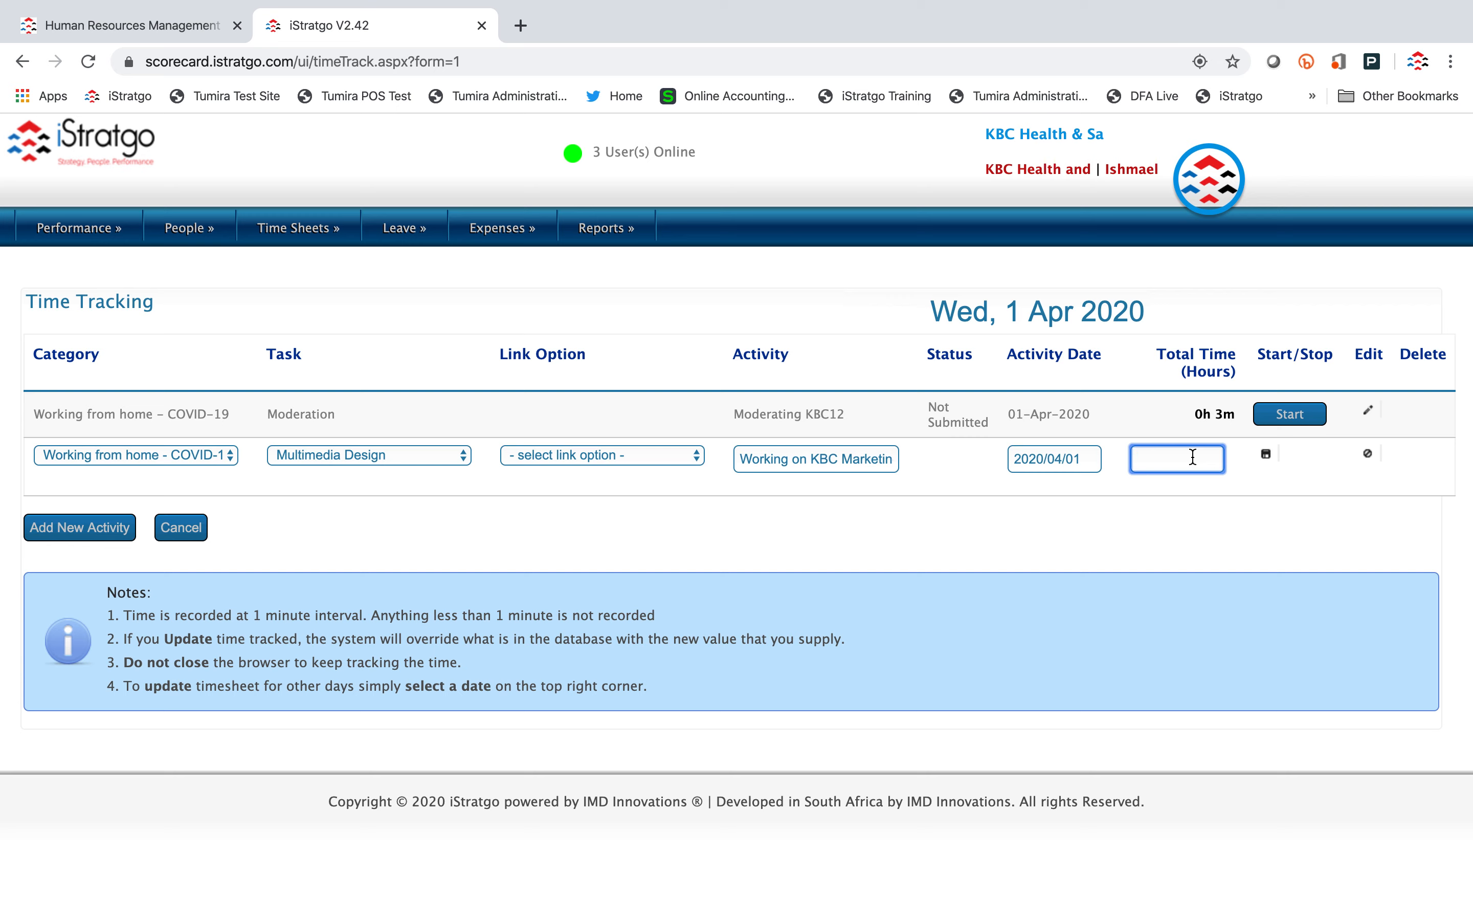
click(1267, 455)
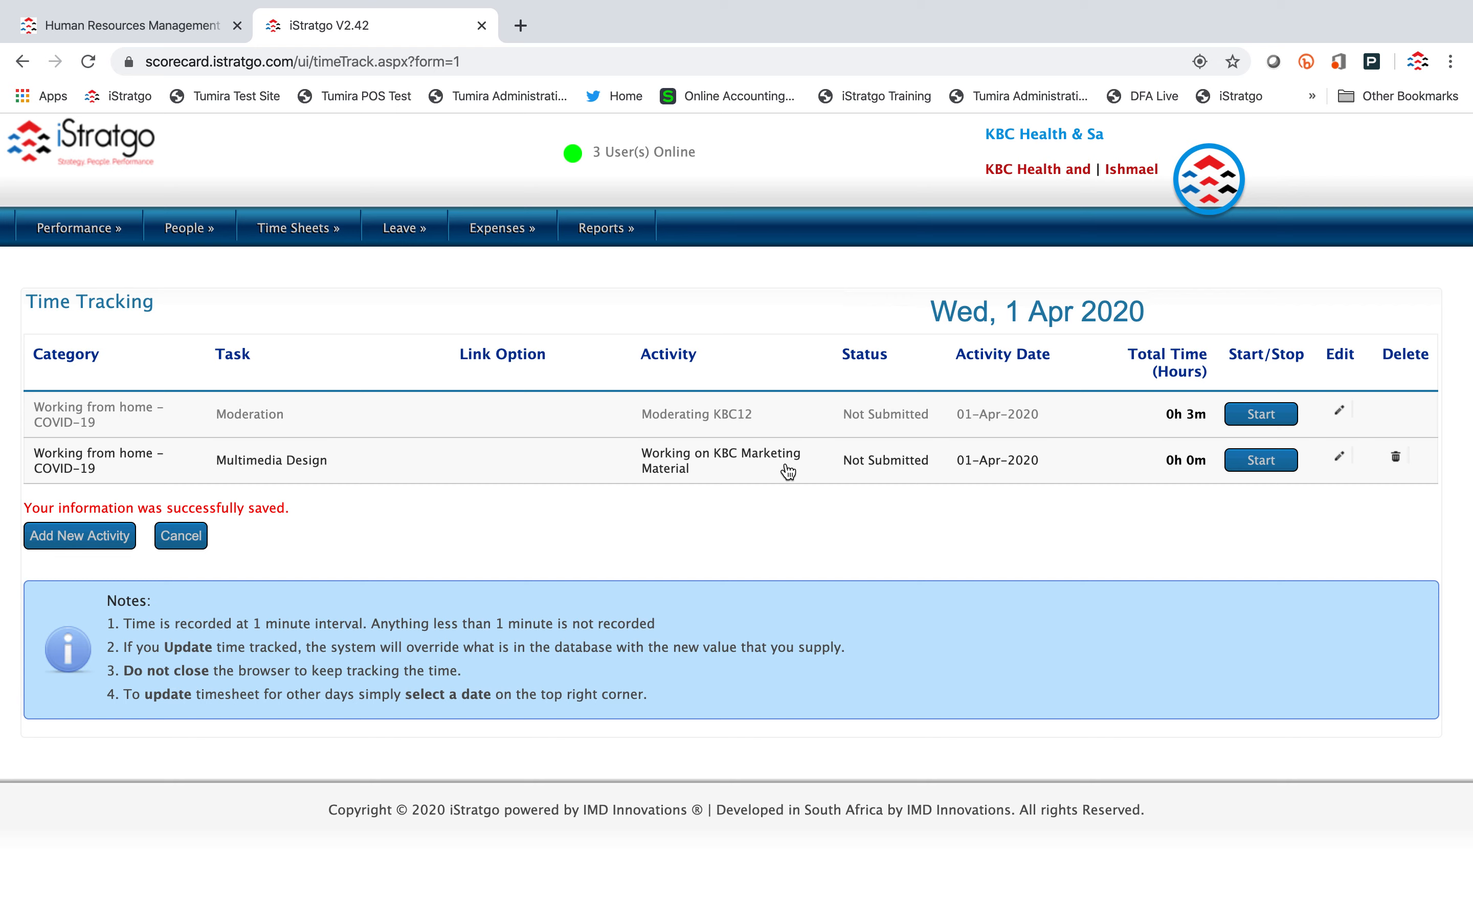
Run the timer on the Multimedia Design activity for a short while and stop it
click(1253, 468)
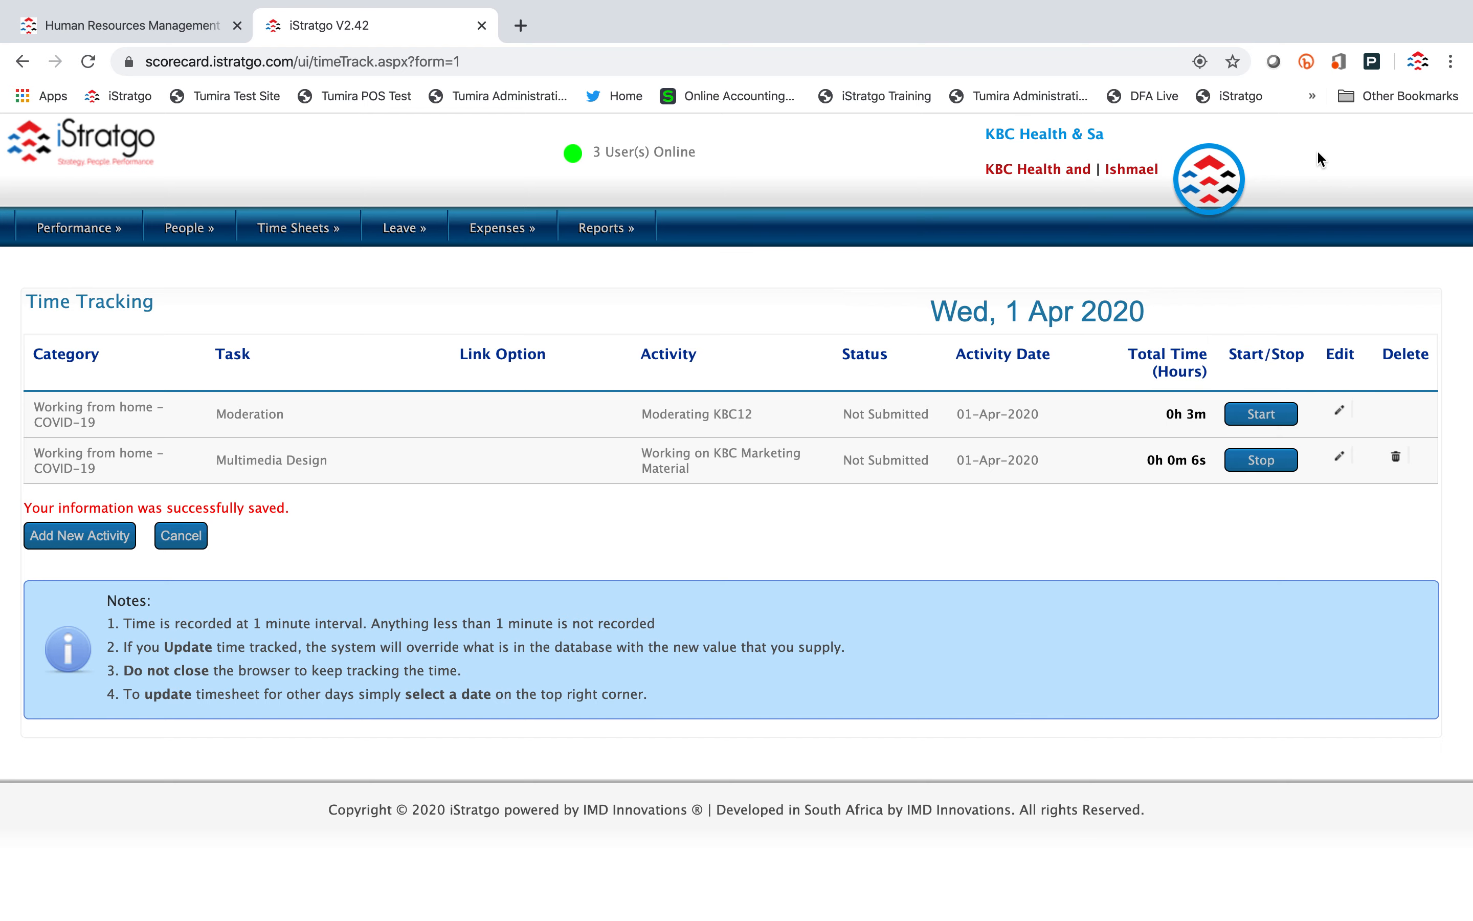
mouse_move(660, 6)
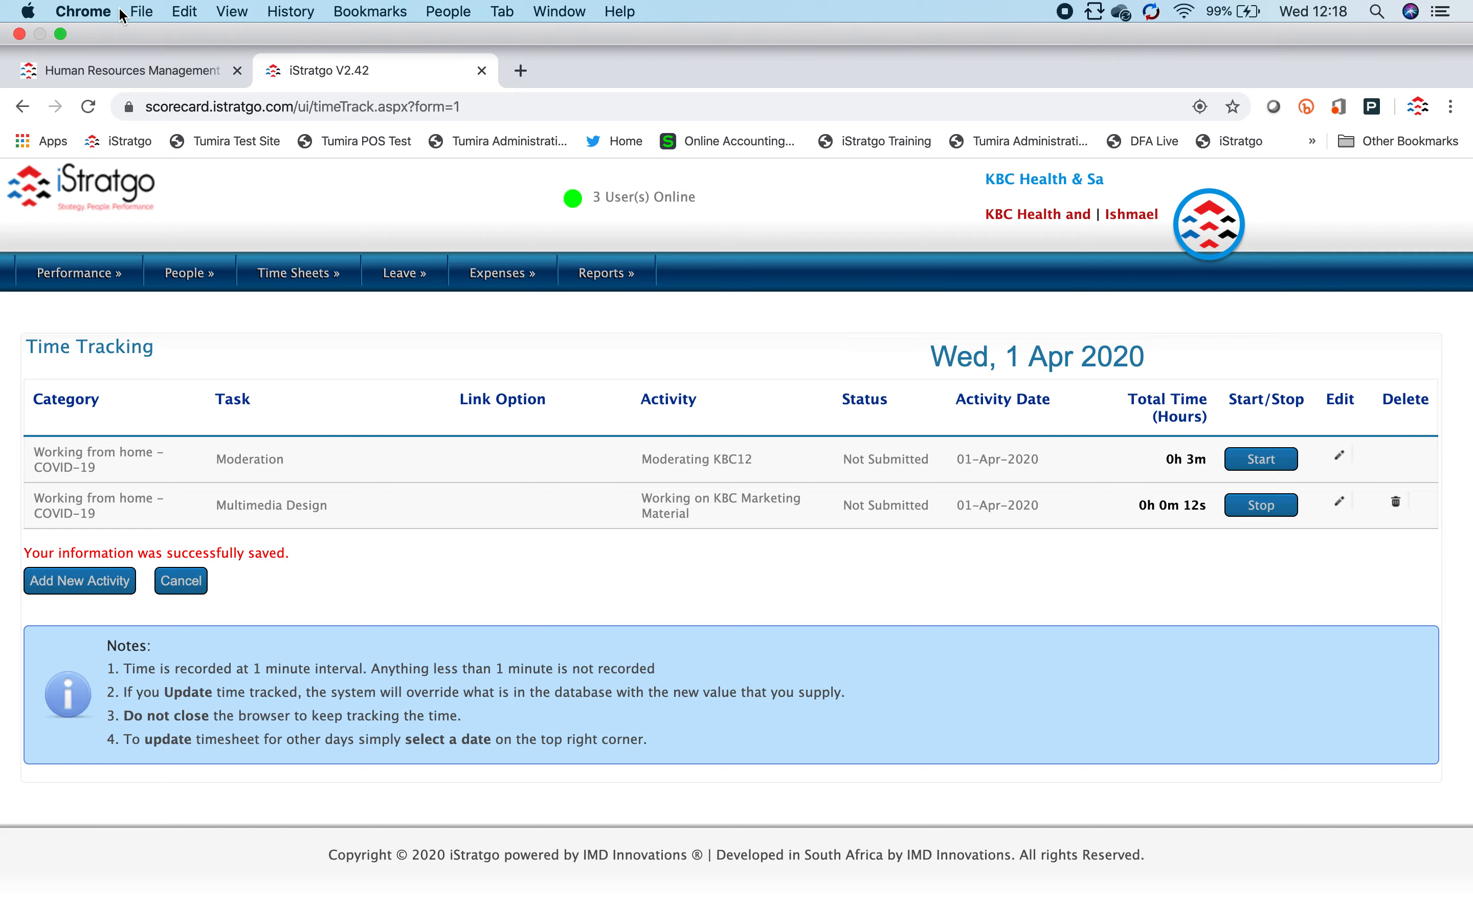
click(61, 35)
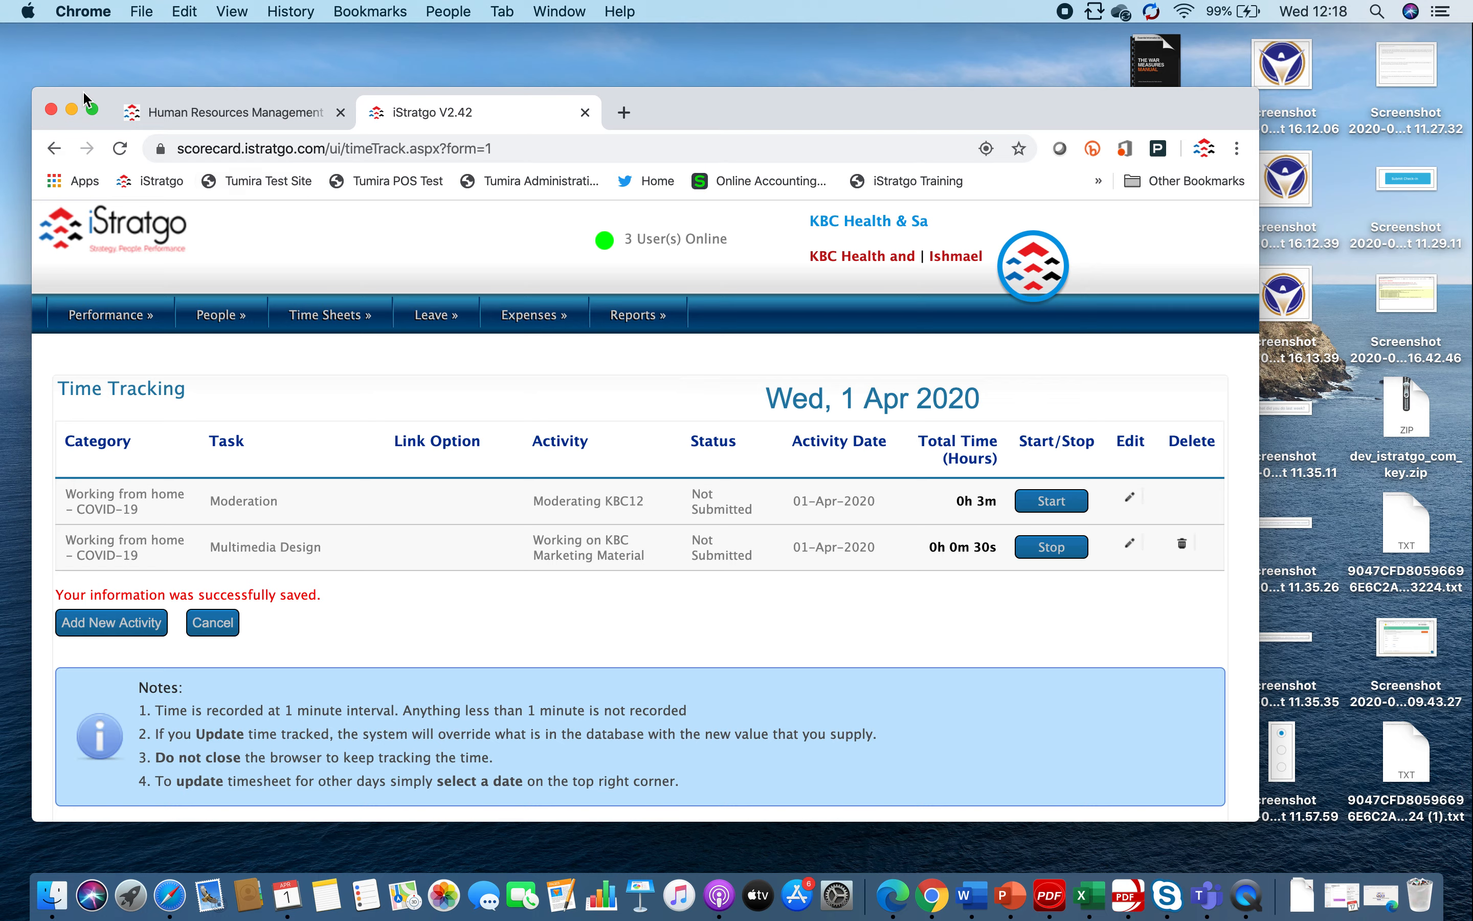
click(92, 108)
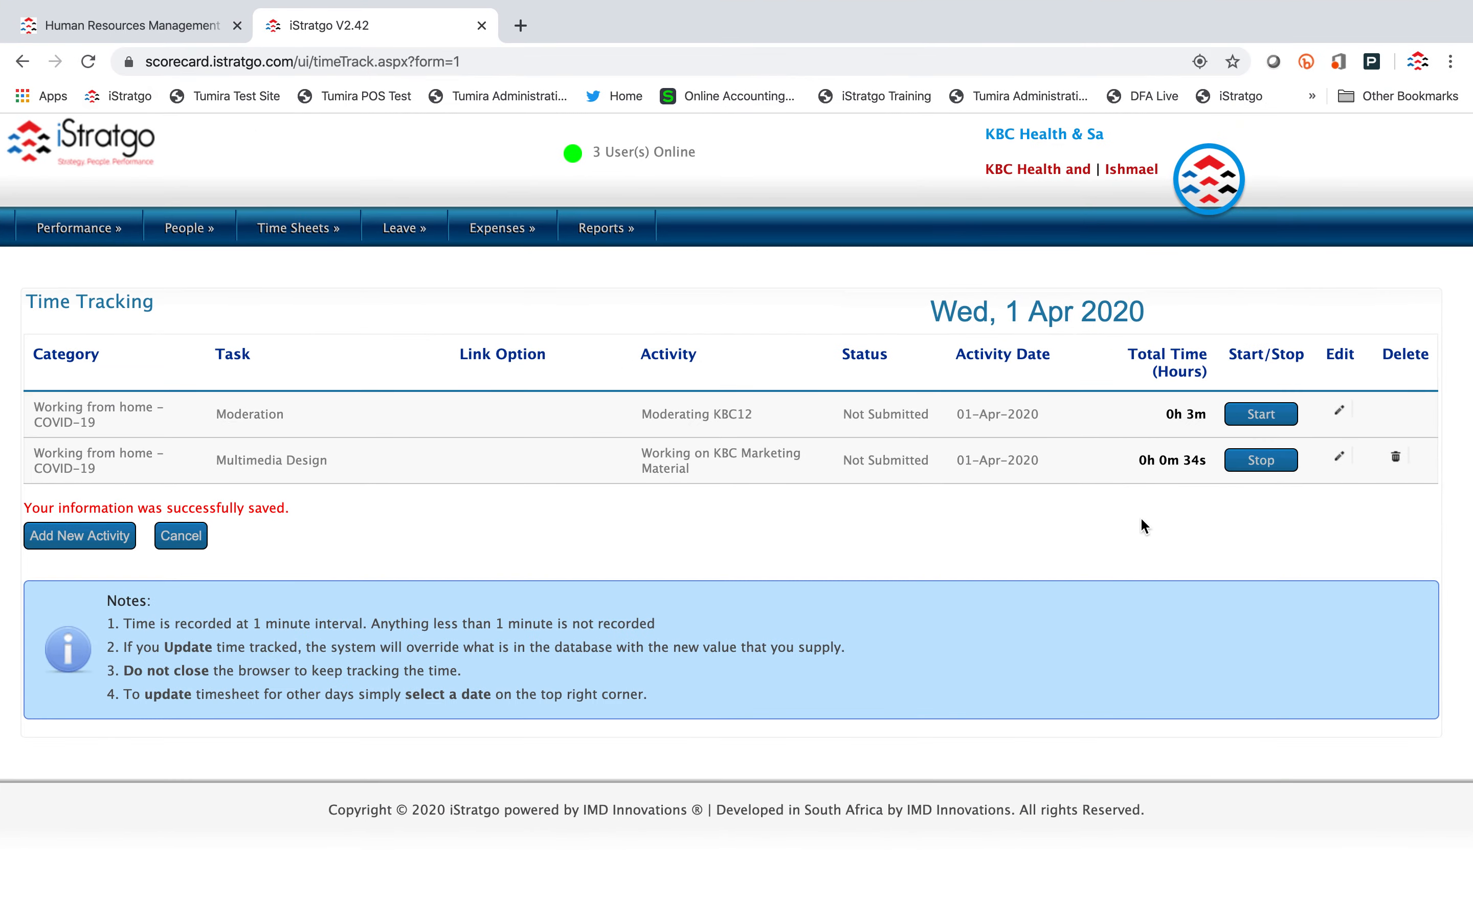
click(1258, 466)
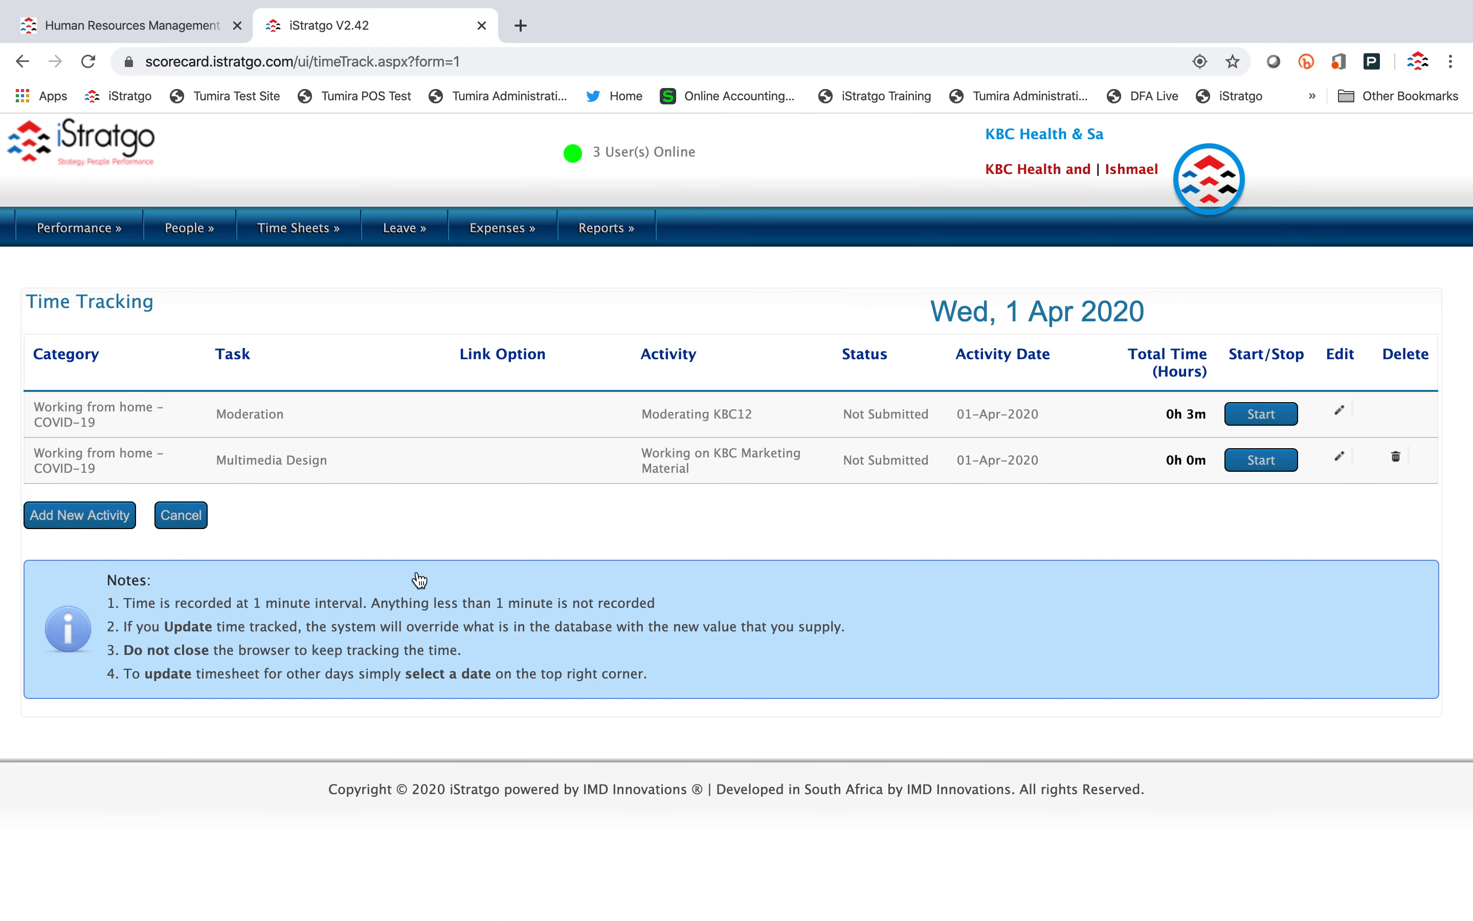
Add another time tracking activity with category "Working from home - COVID-19" and task "Passport 360 Support"
click(107, 522)
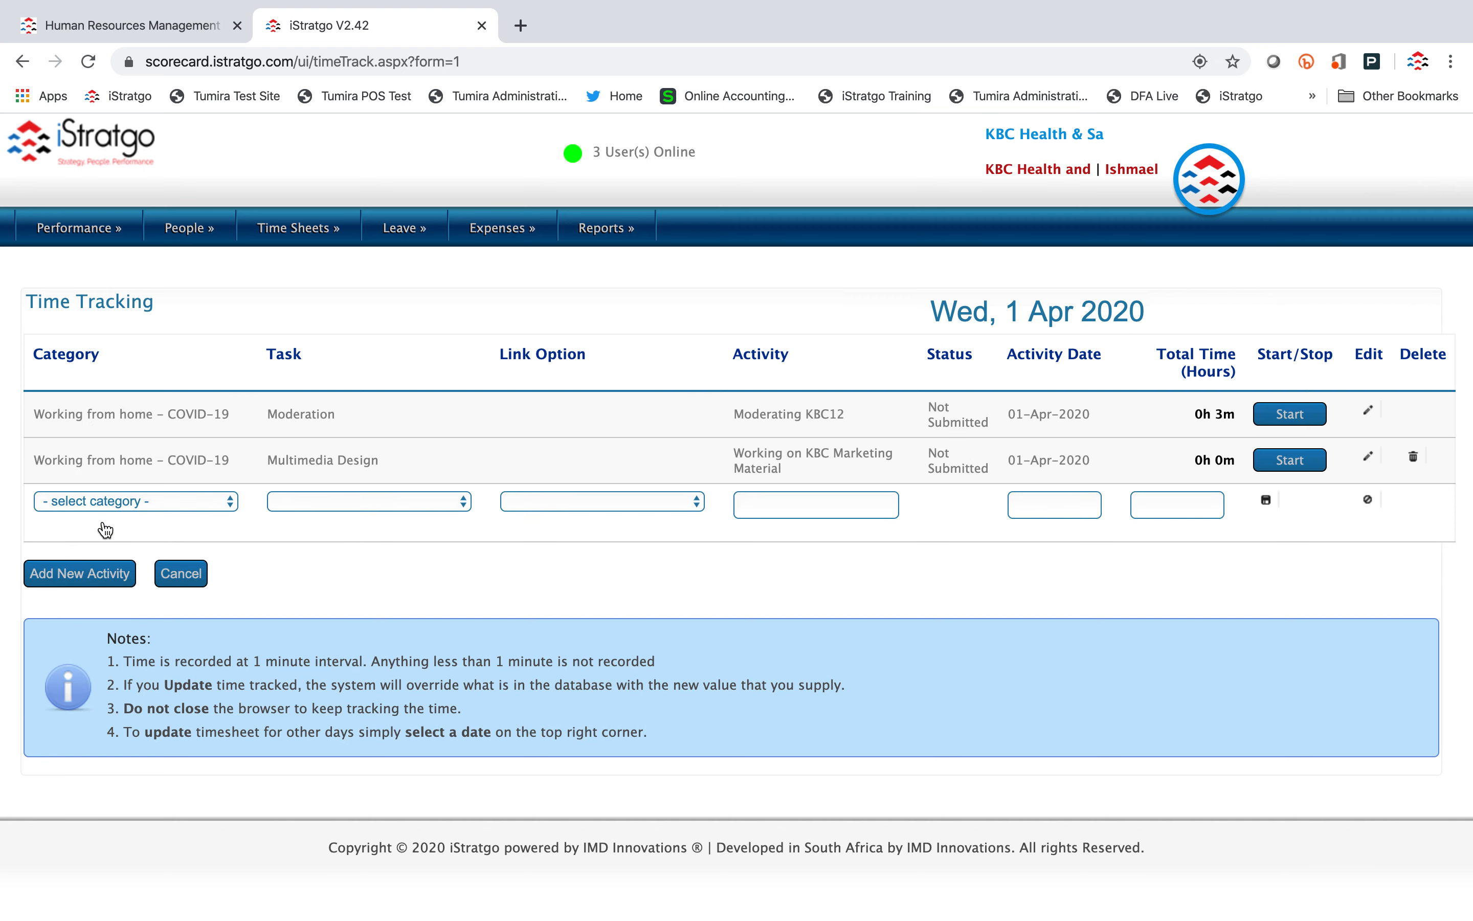
click(132, 499)
click(166, 592)
click(346, 501)
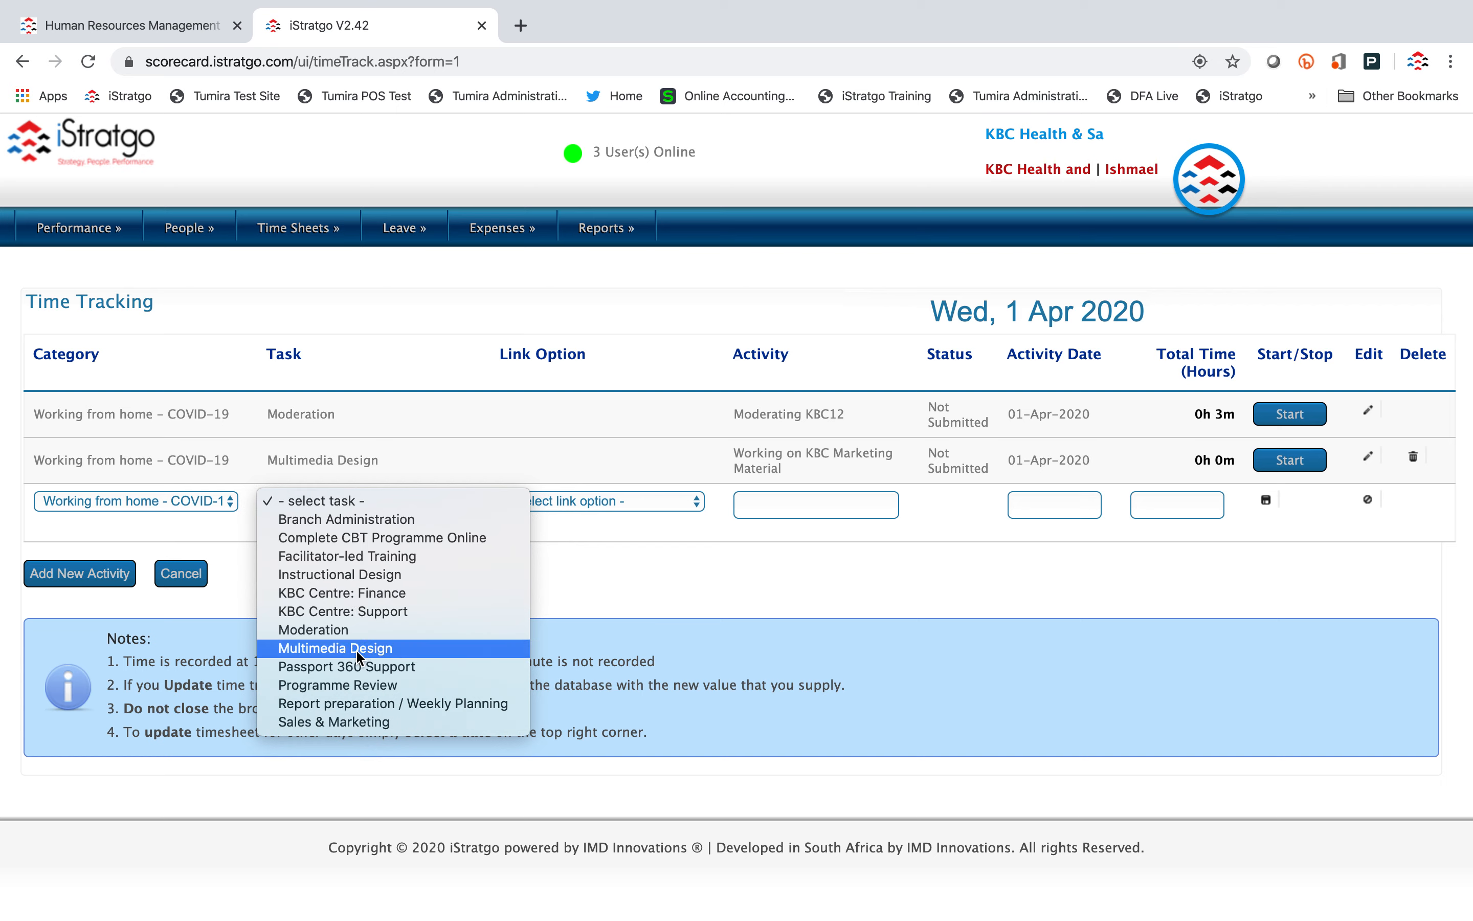
click(360, 667)
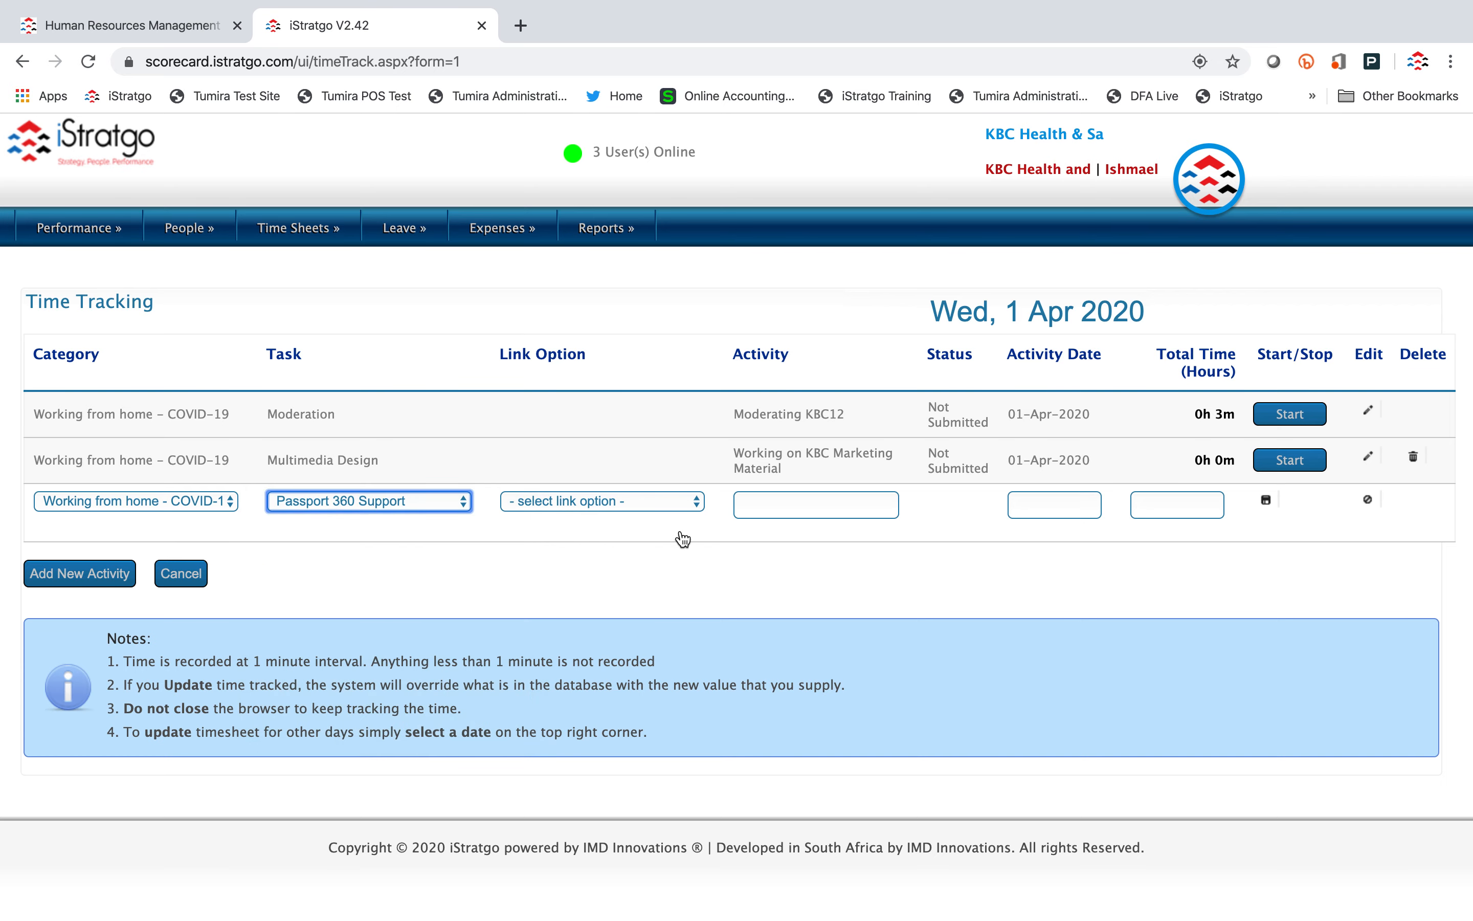
Describe the Passport 360 Support activity as "Support", date it 2020/04/01, and save it without a total time
click(791, 509)
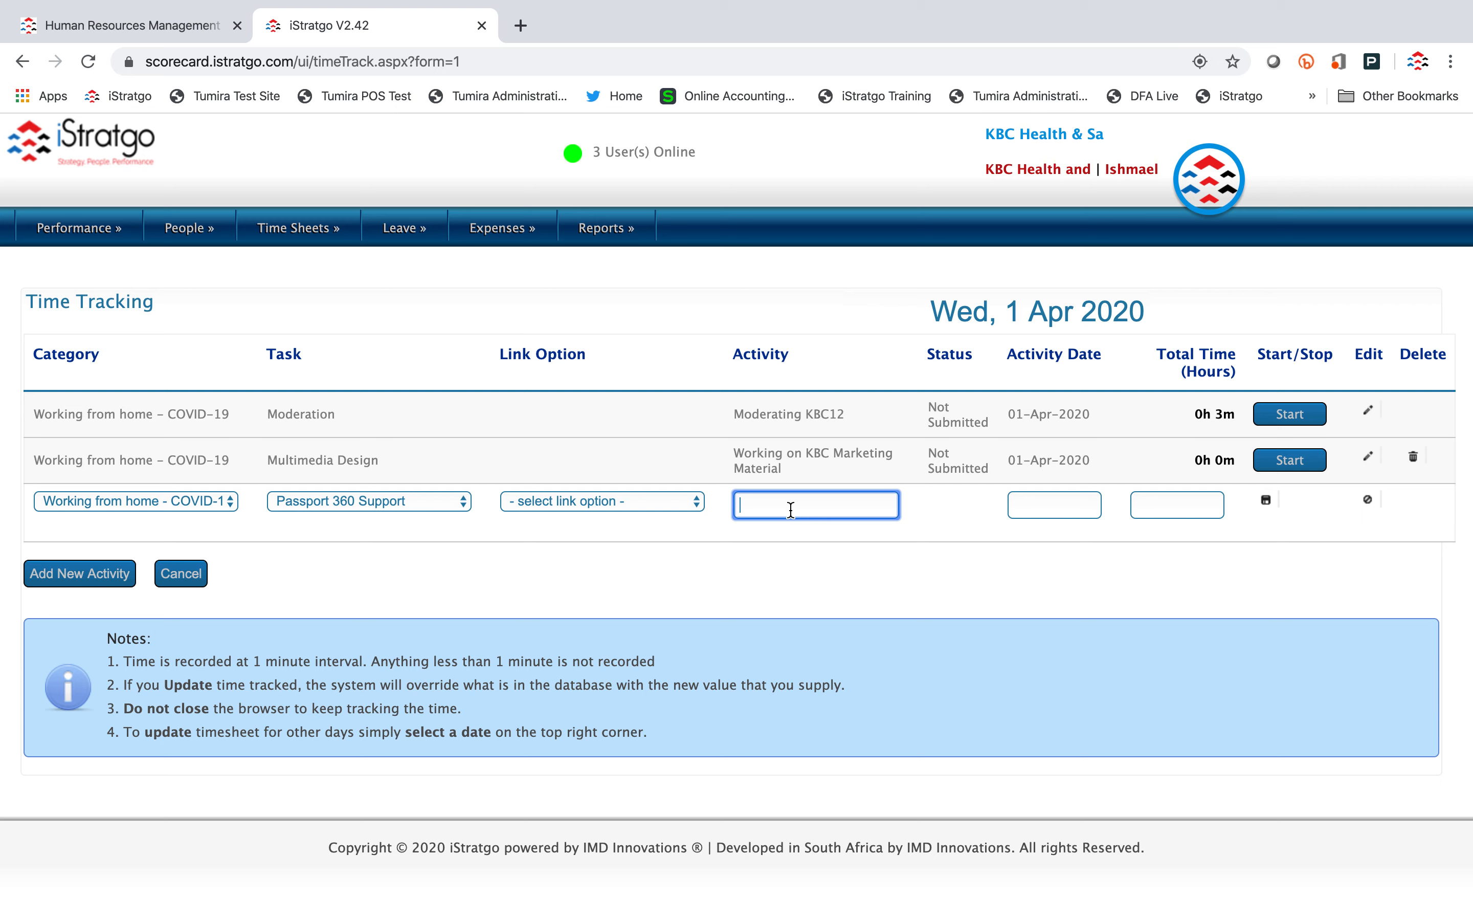
text(Support)
click(1076, 507)
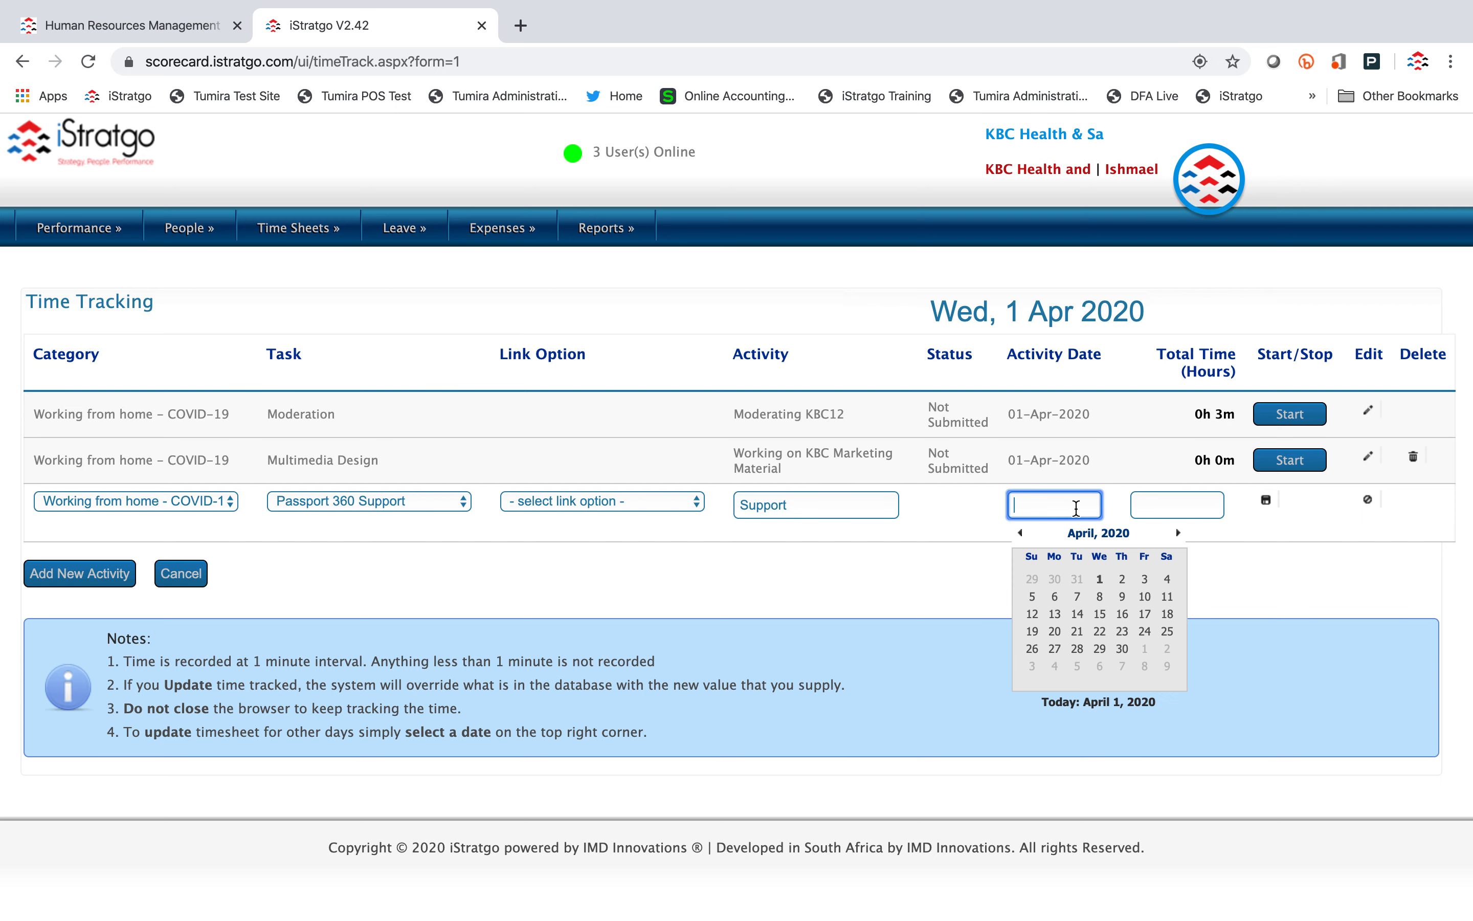
click(1101, 579)
click(1199, 503)
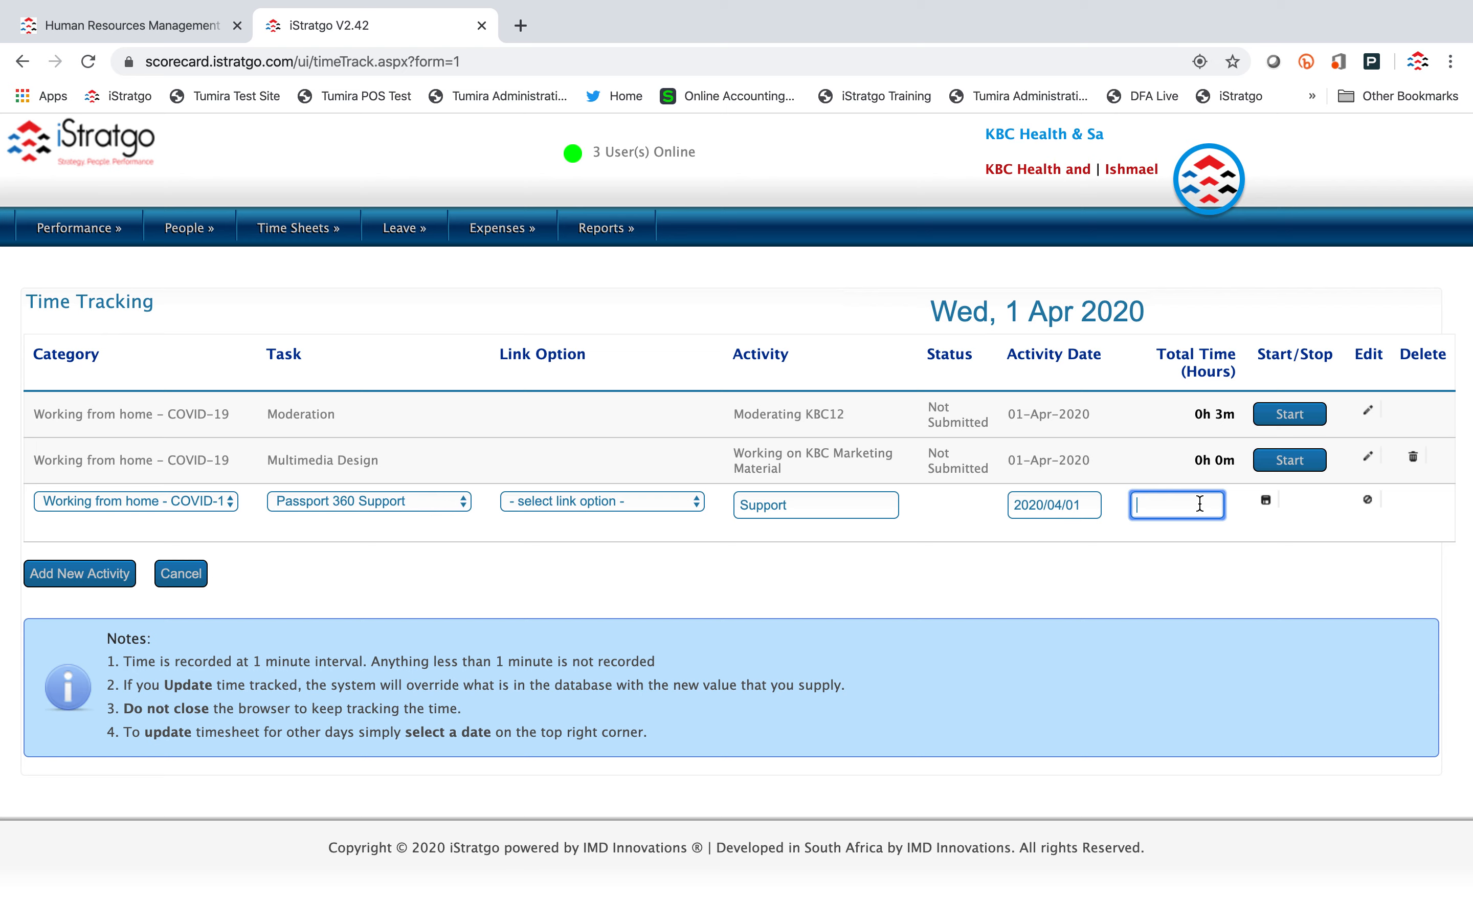
click(1266, 500)
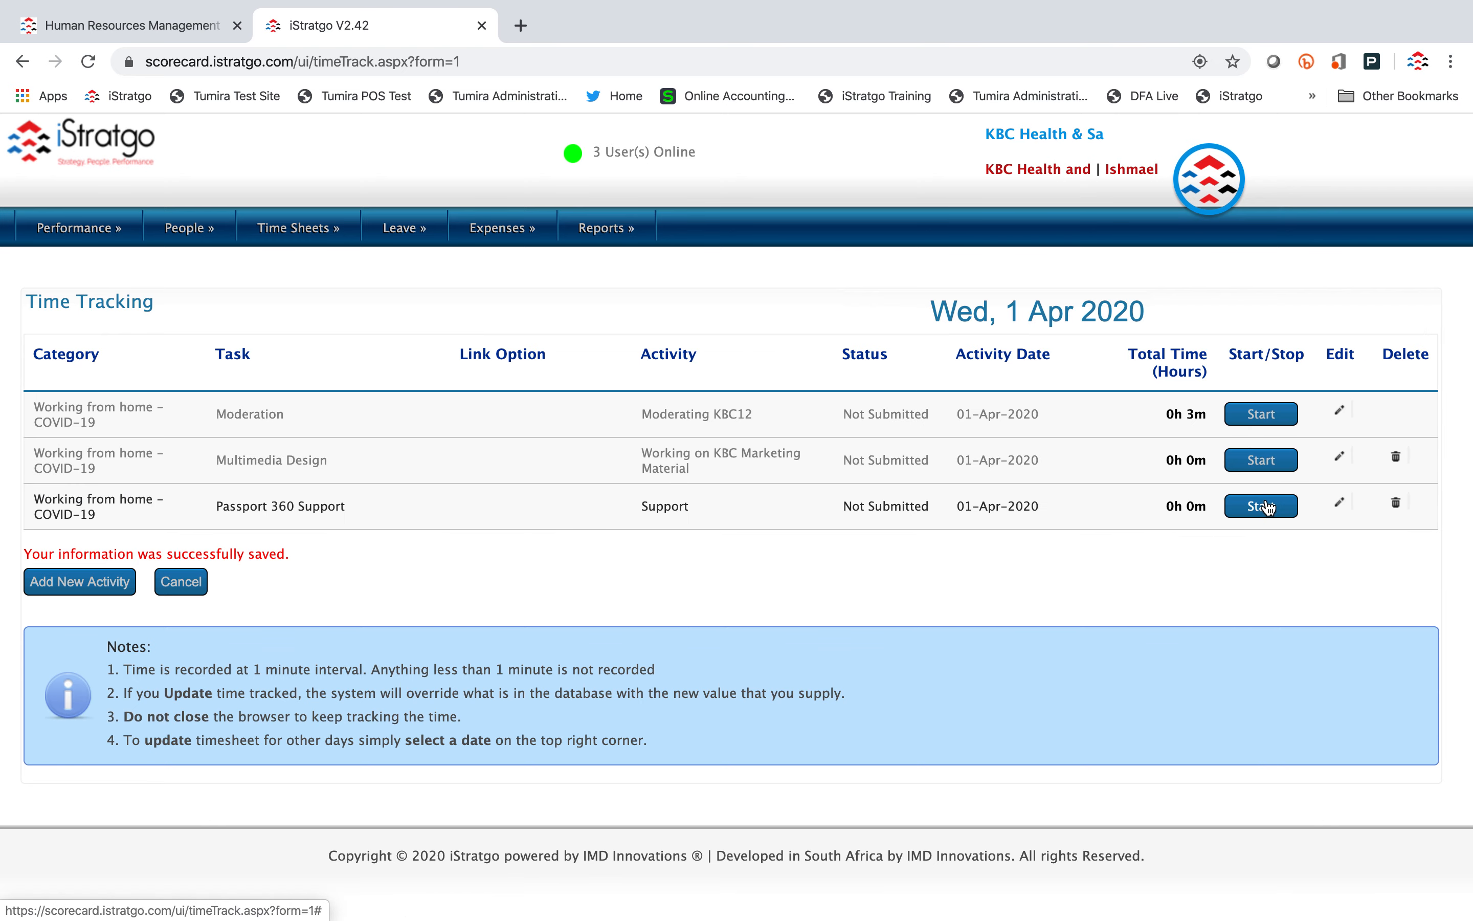
Run the timer on the Passport 360 Support activity for over a minute with the browser window minimised, and stop it after restoring the window
click(1270, 514)
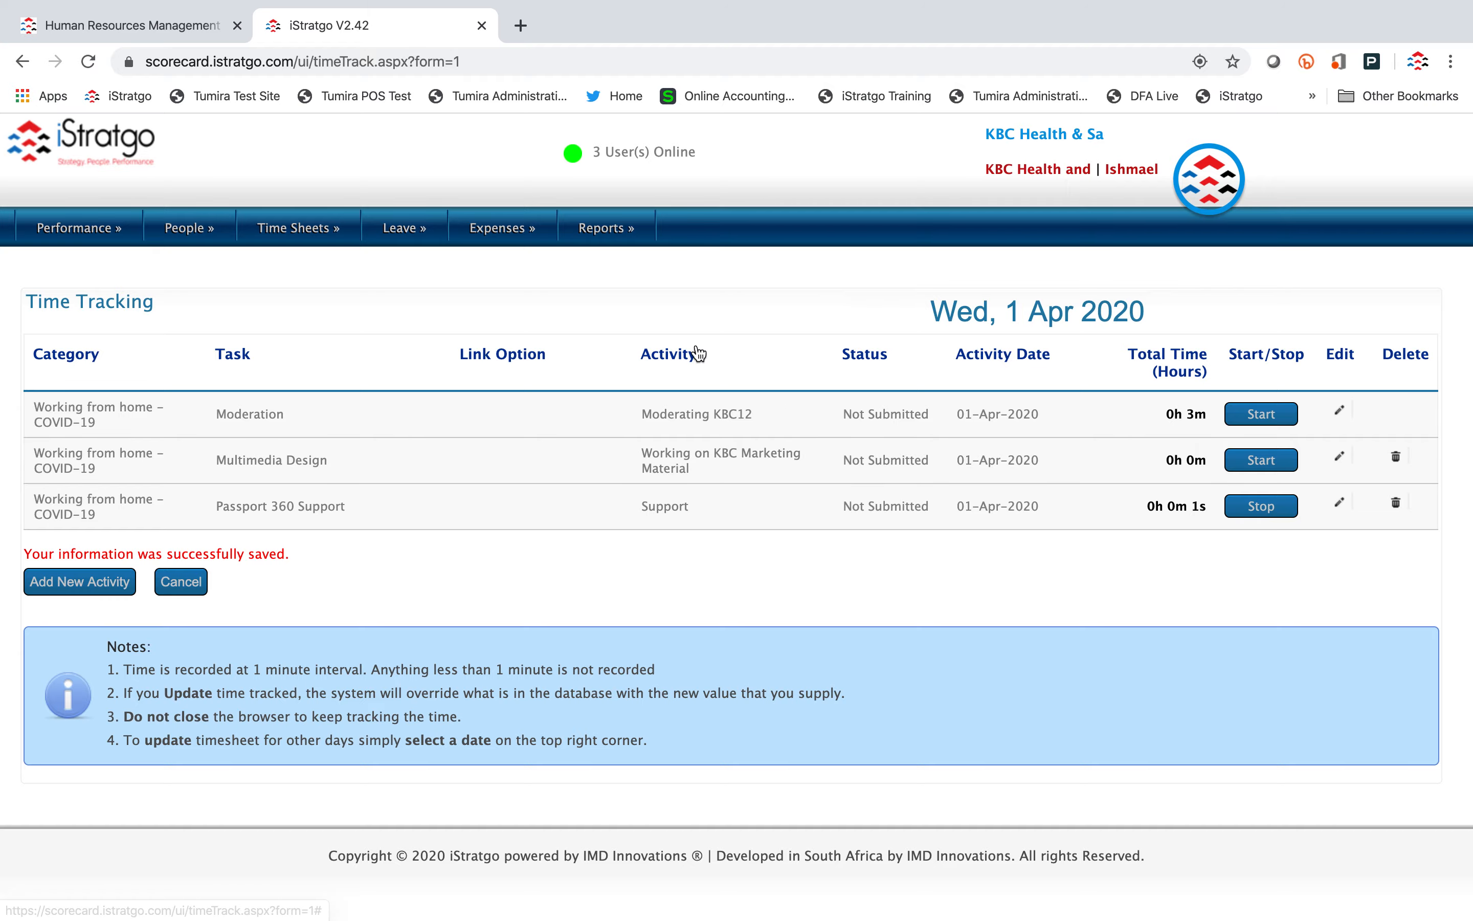
mouse_move(444, 1)
click(61, 33)
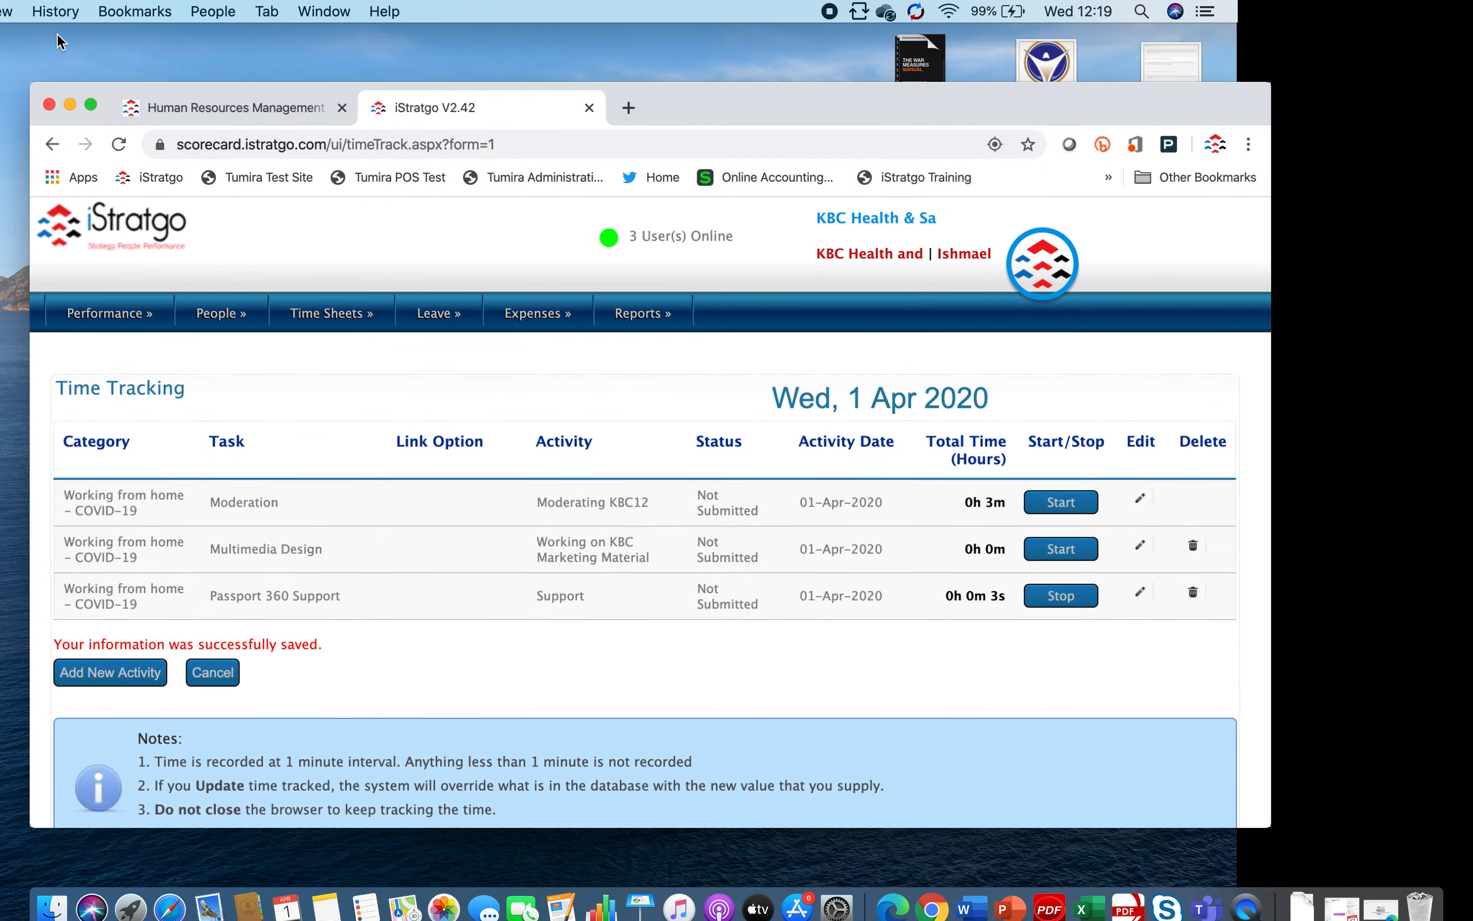
click(71, 110)
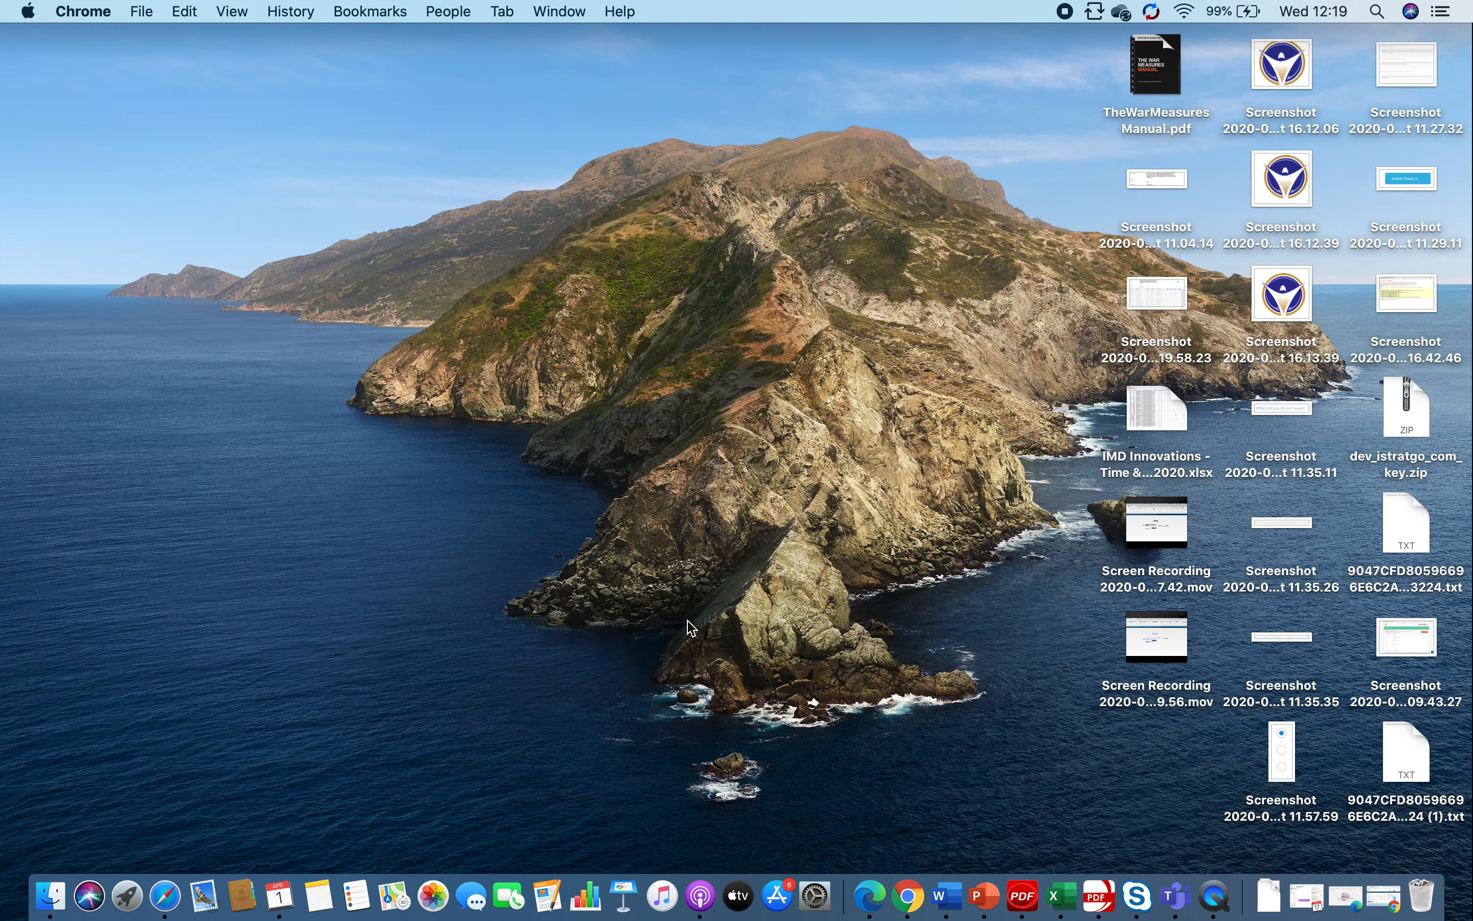
click(1383, 896)
click(92, 110)
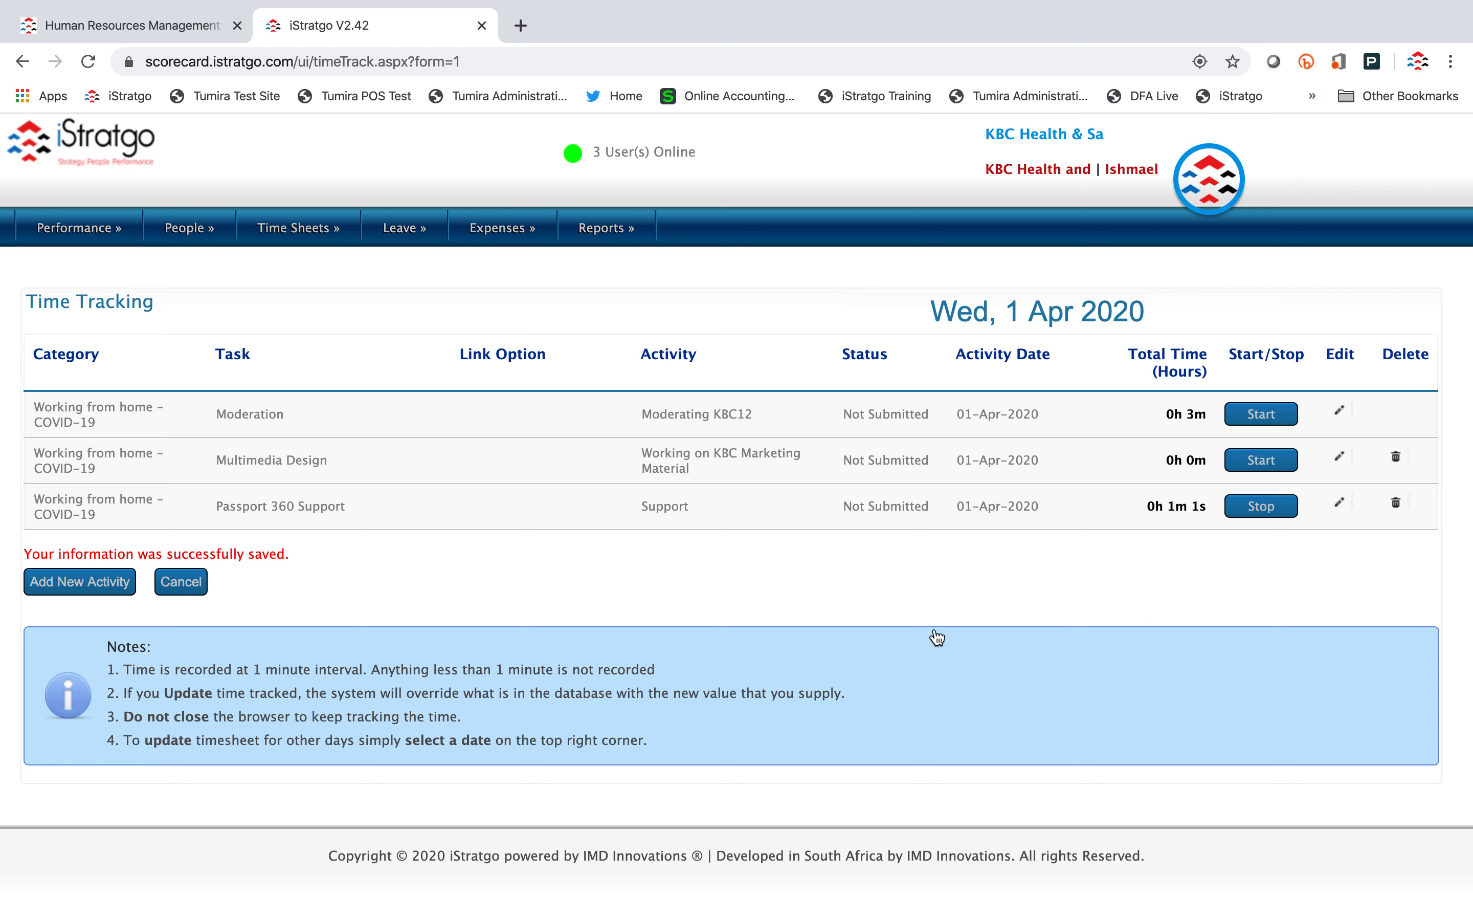
click(1262, 506)
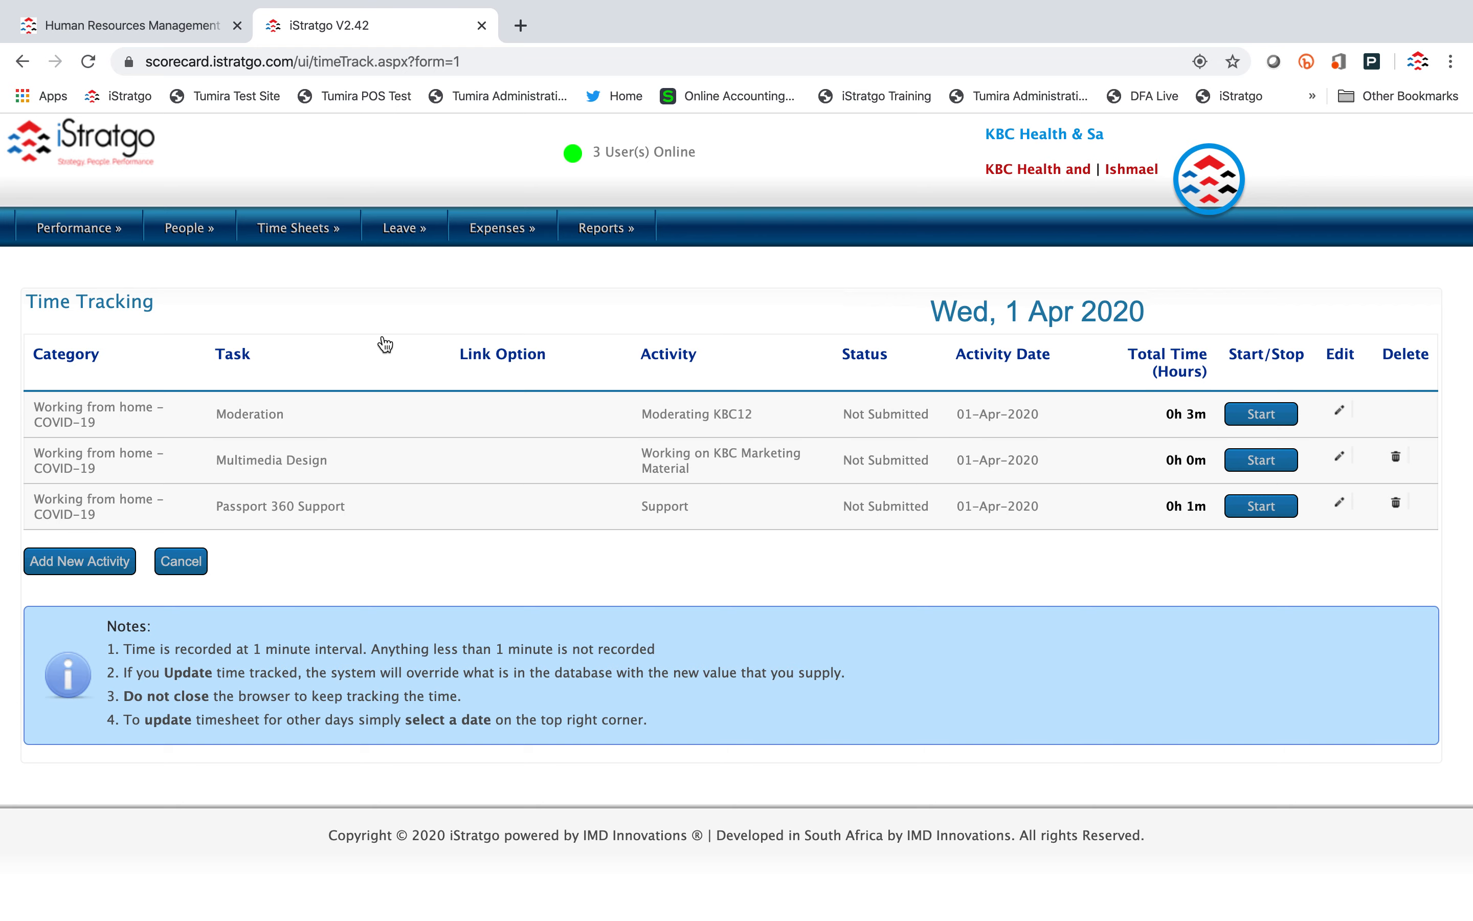
Open the time sheet submission page, select all pending time tracking records, and submit the time sheet
mouse_move(310, 242)
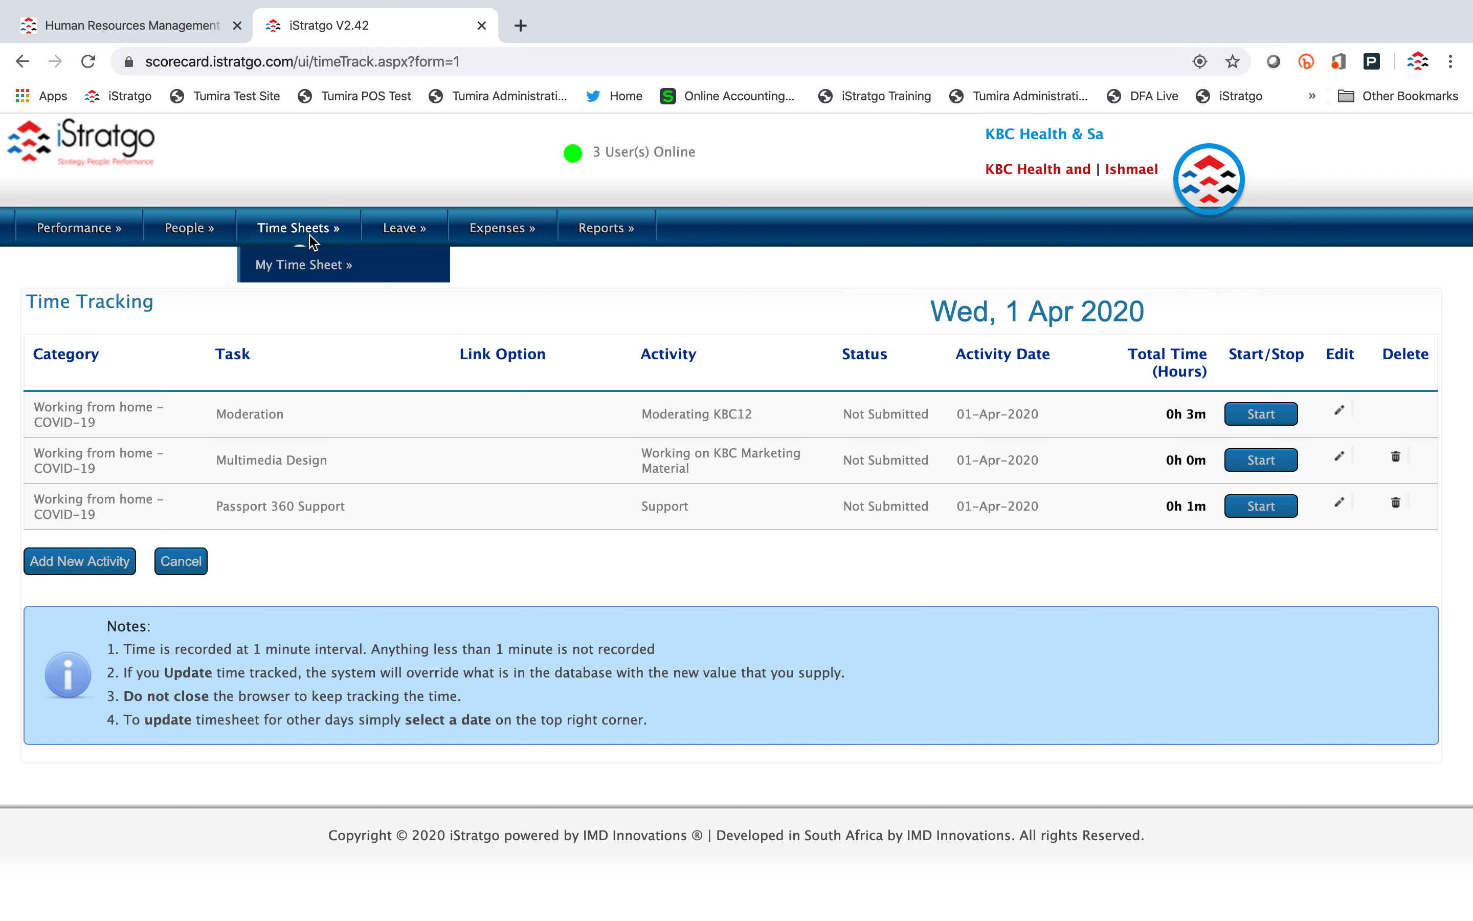
mouse_move(411, 265)
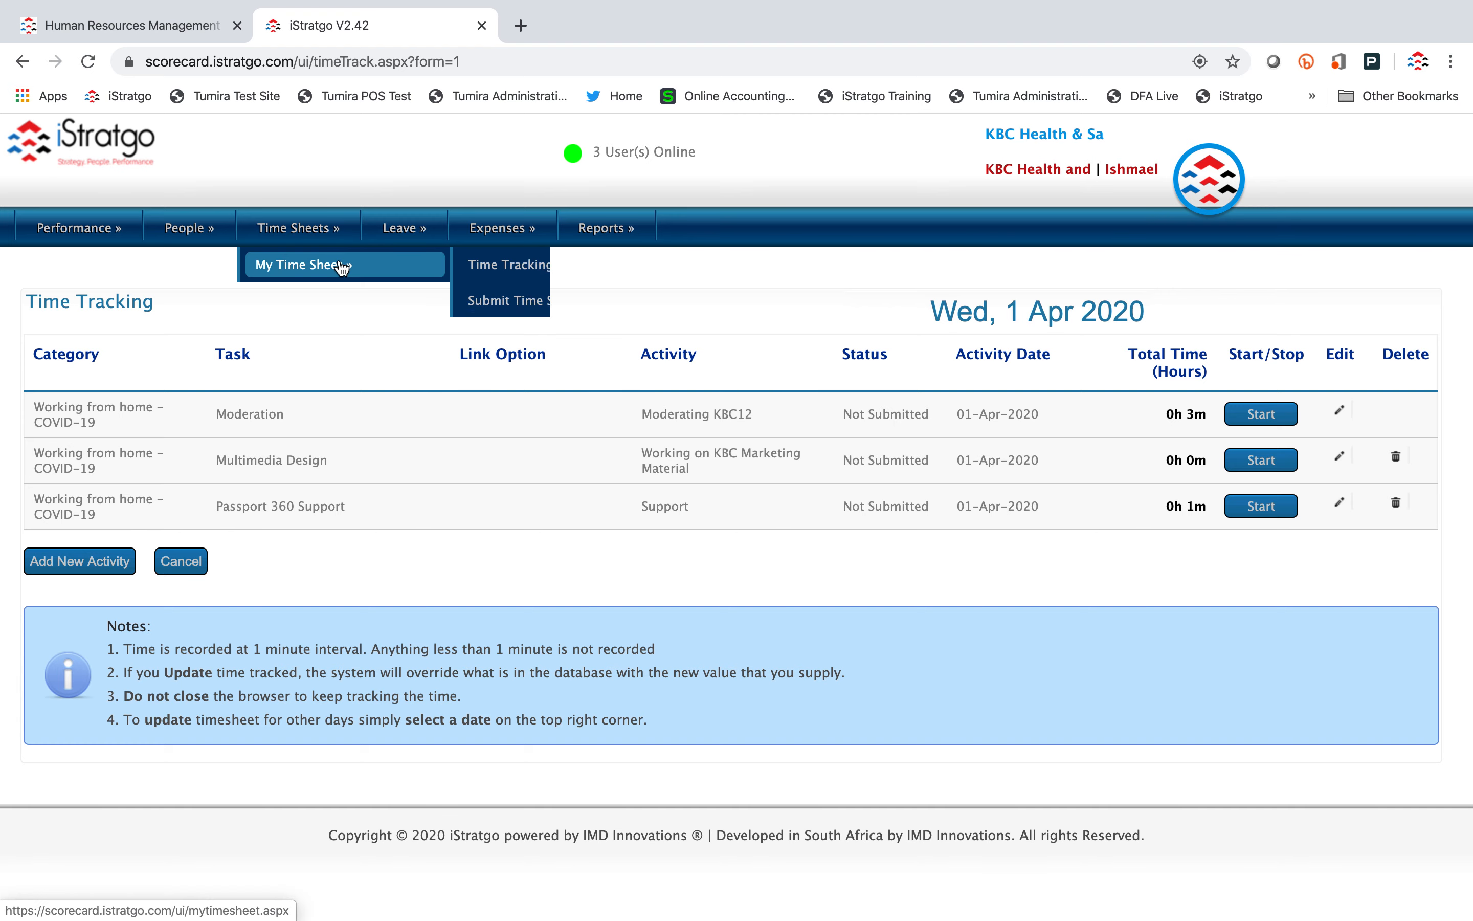
click(540, 305)
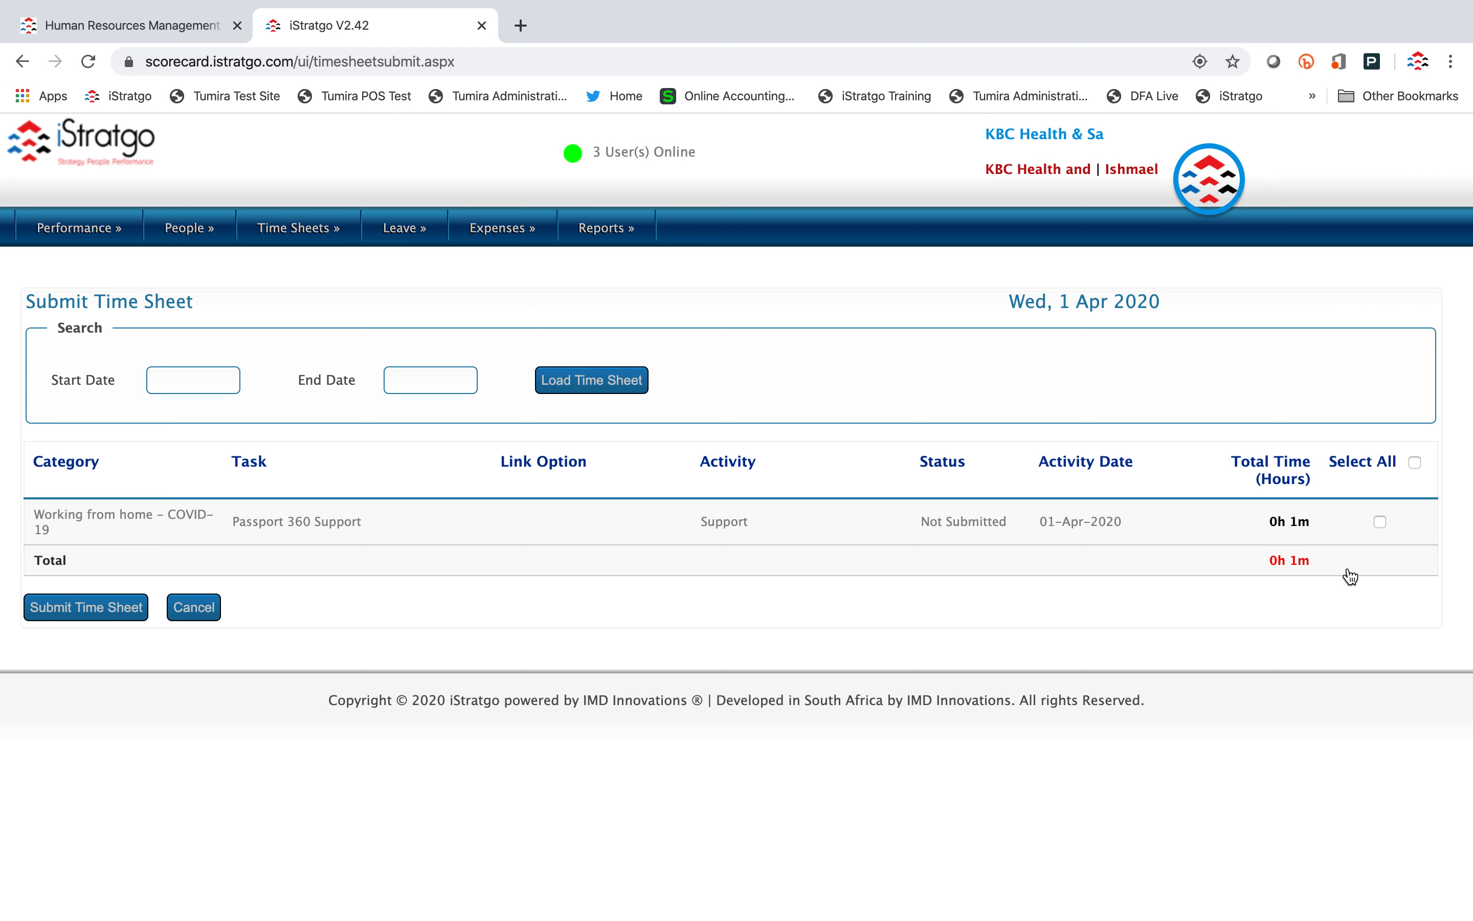
click(1380, 522)
click(1413, 463)
click(83, 616)
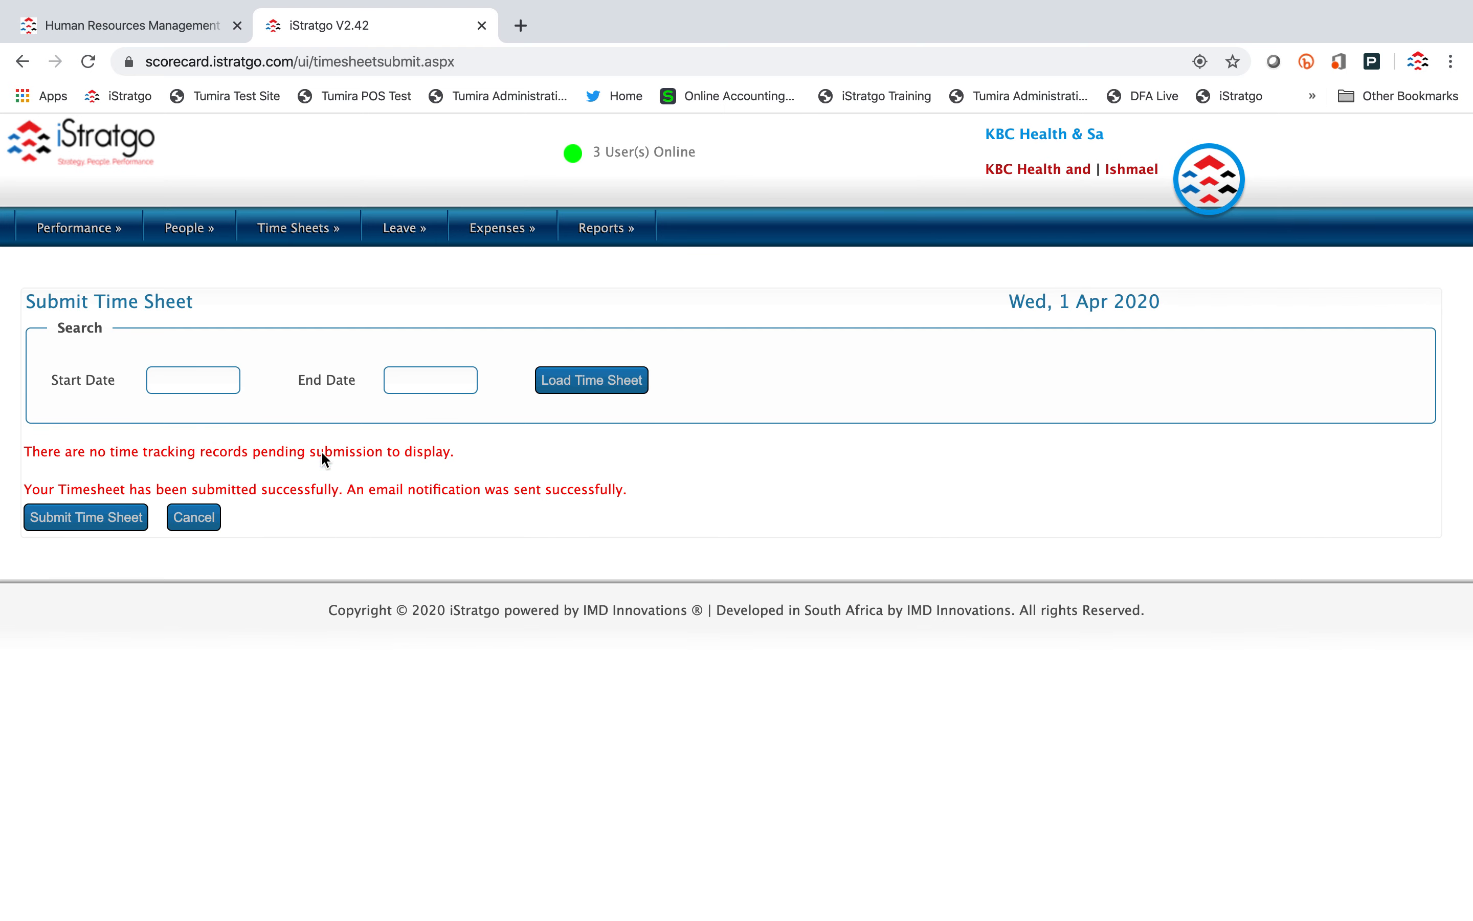
Return to the home page, clock out for the day, and log out of the account
click(104, 146)
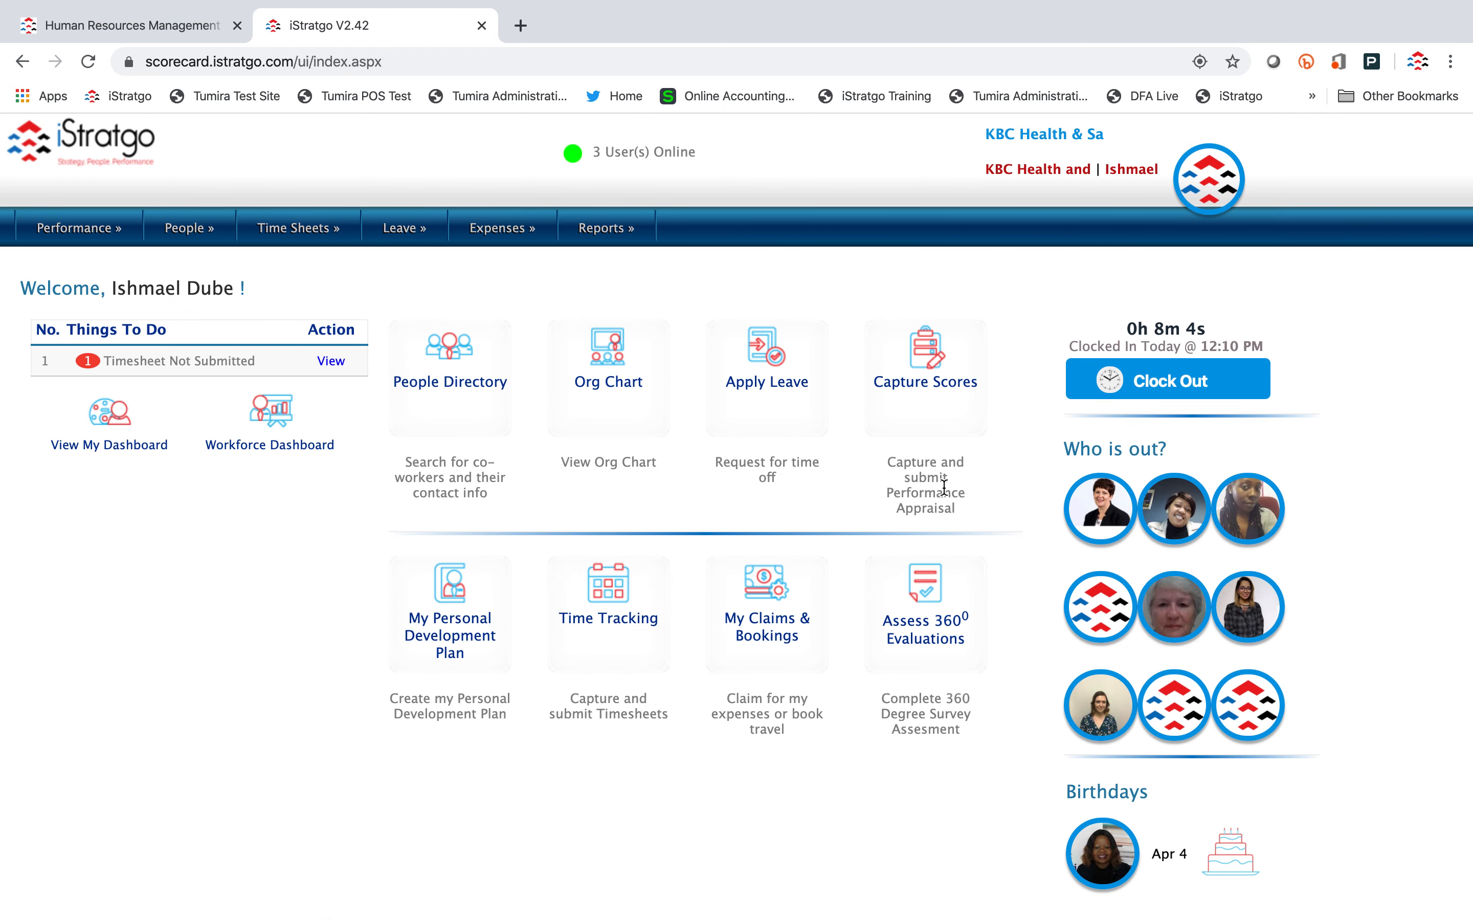
click(1179, 384)
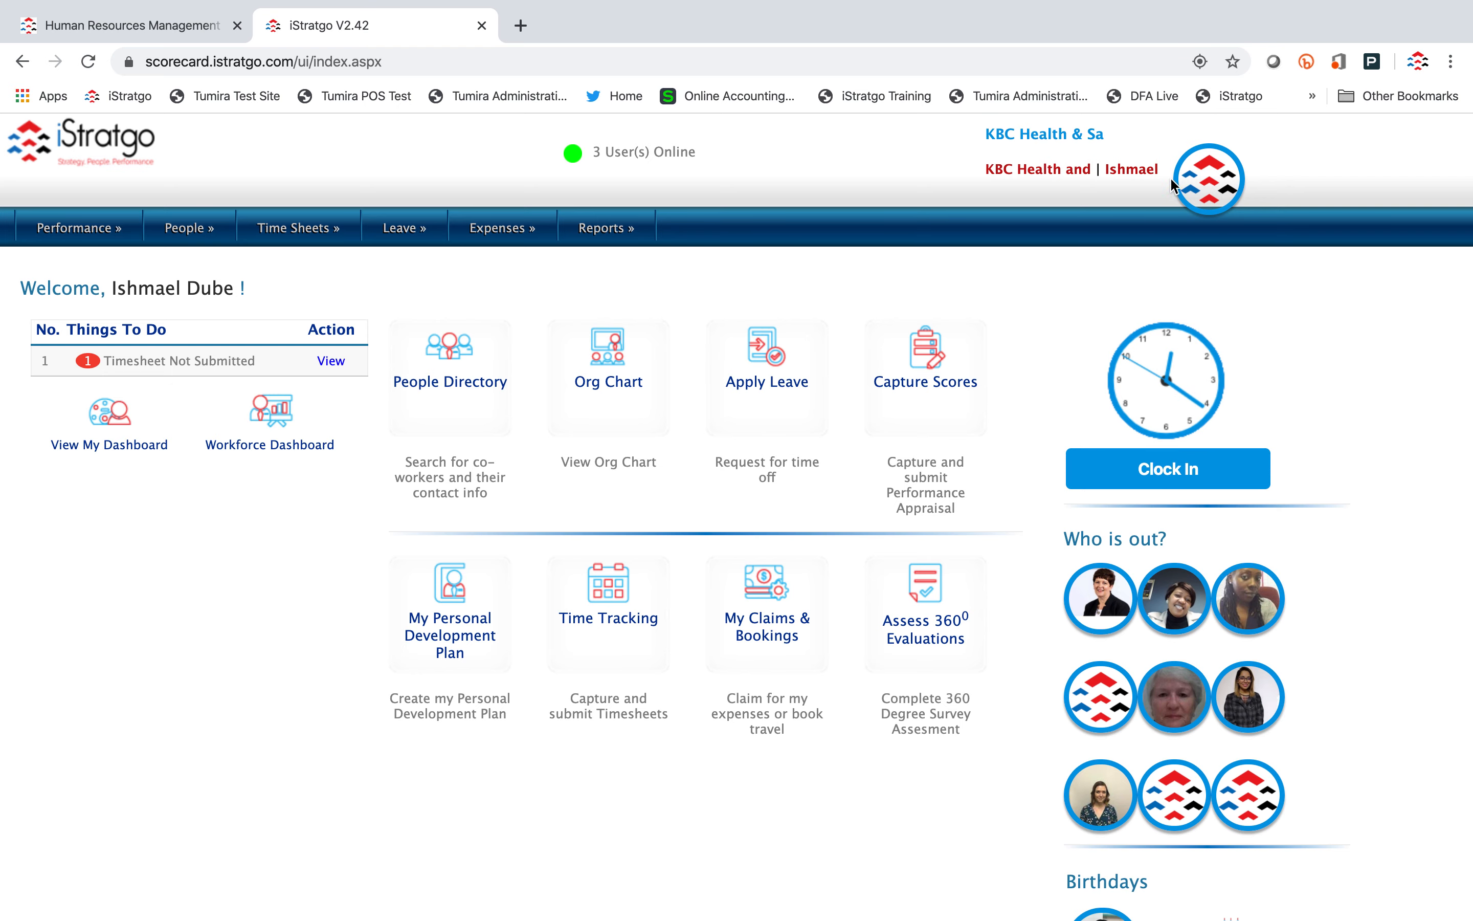
click(1209, 178)
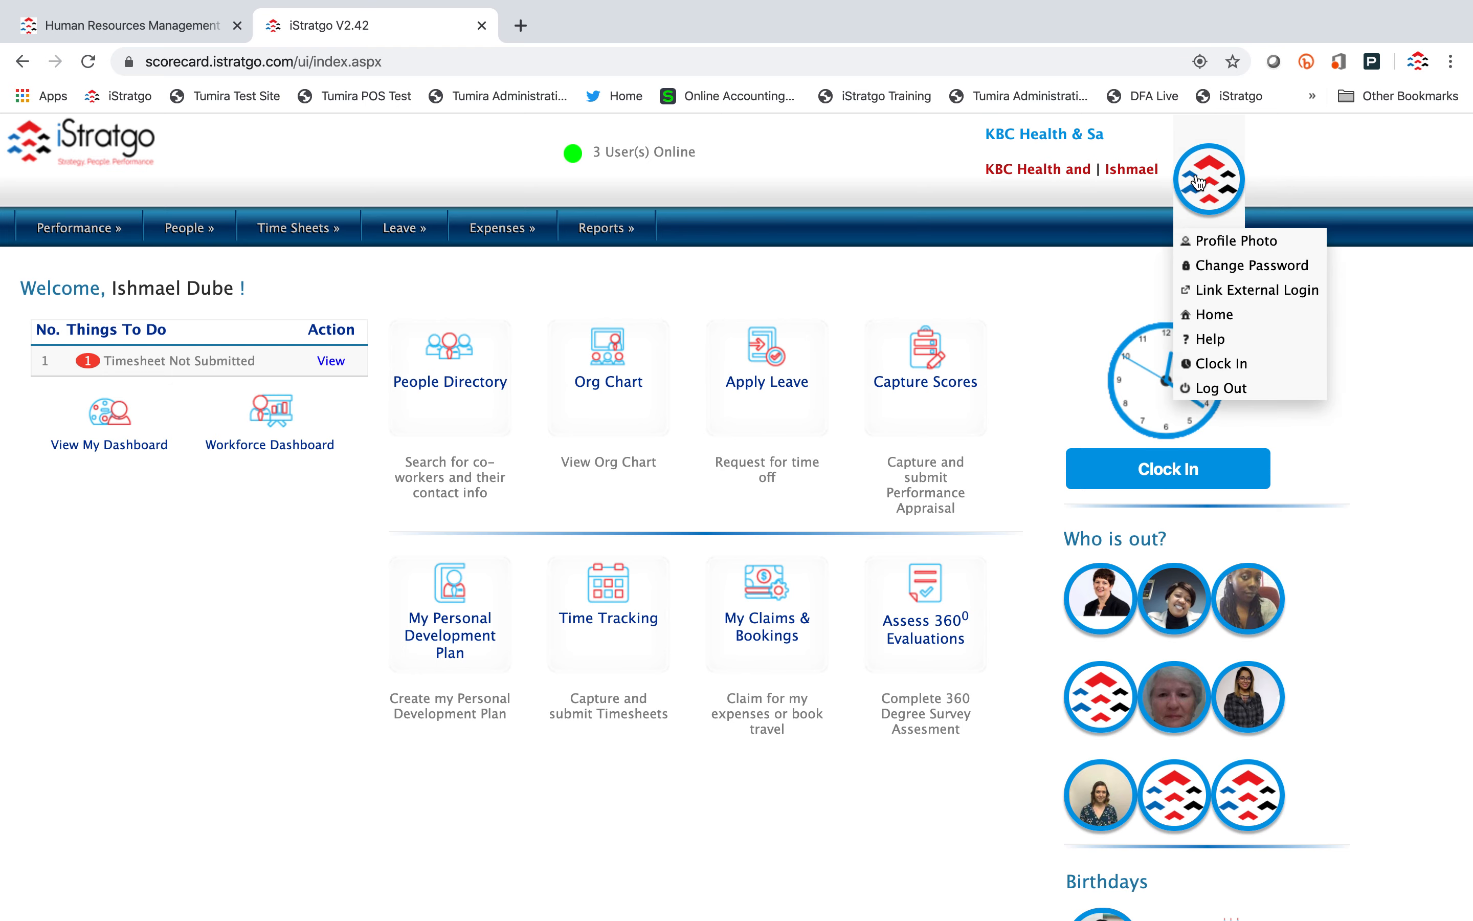
click(1208, 388)
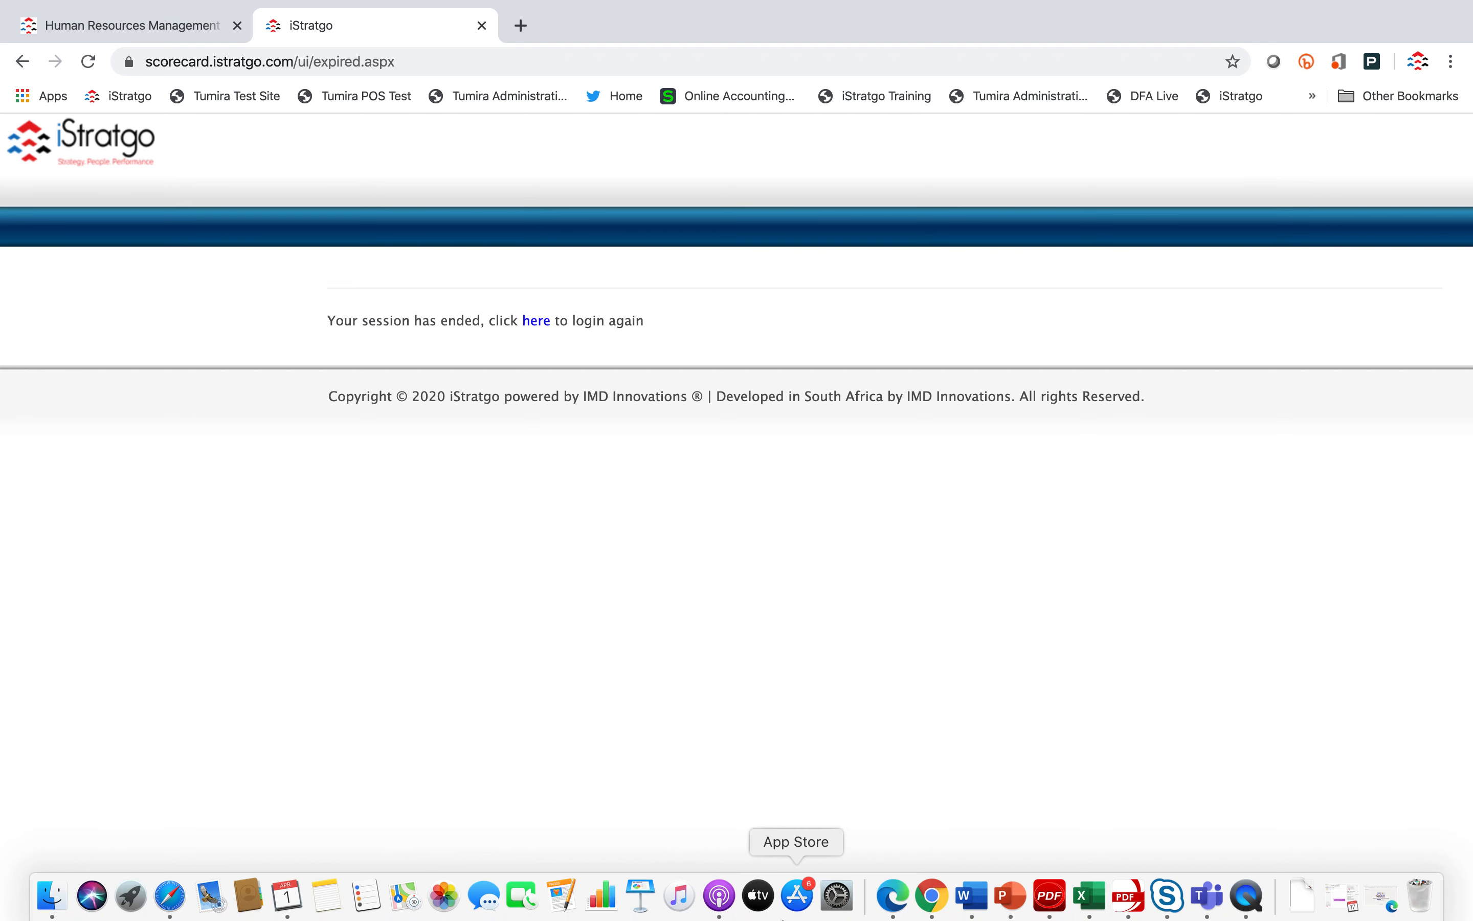